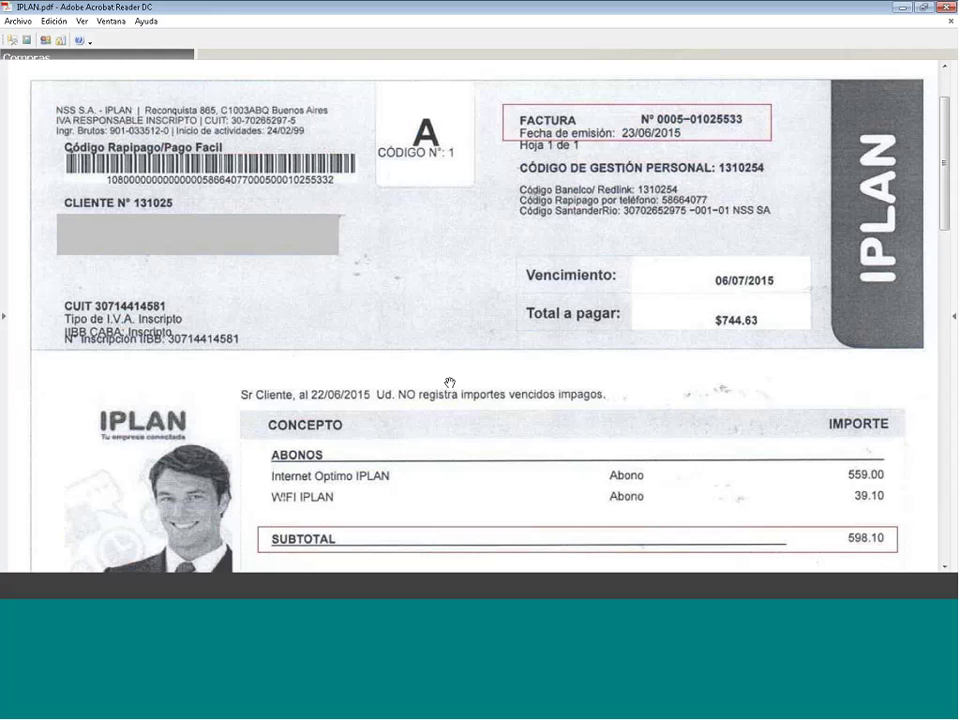
Step: Examine the IPLAN invoice's subscription charges, subtotal, 21% IVA and IIBB perception lines
{"action": "scroll", "coordinate": [450, 382], "scroll_direction": "down", "scroll_amount": 1}
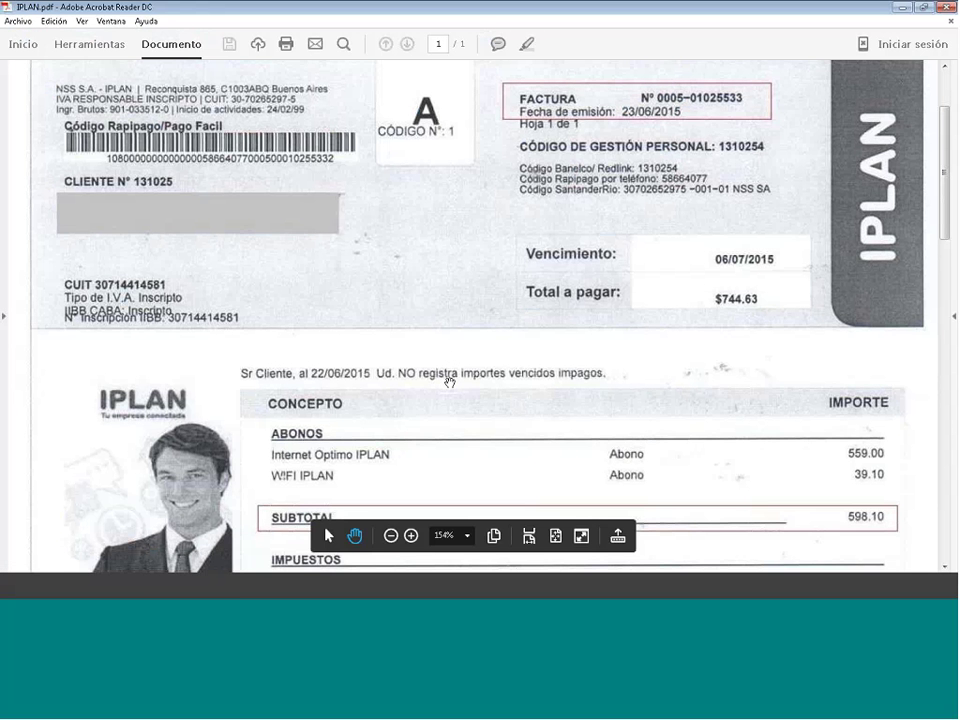
{"action": "scroll", "coordinate": [449, 381], "scroll_direction": "down", "scroll_amount": 2}
{"action": "scroll", "coordinate": [253, 357], "scroll_direction": "down", "scroll_amount": 1}
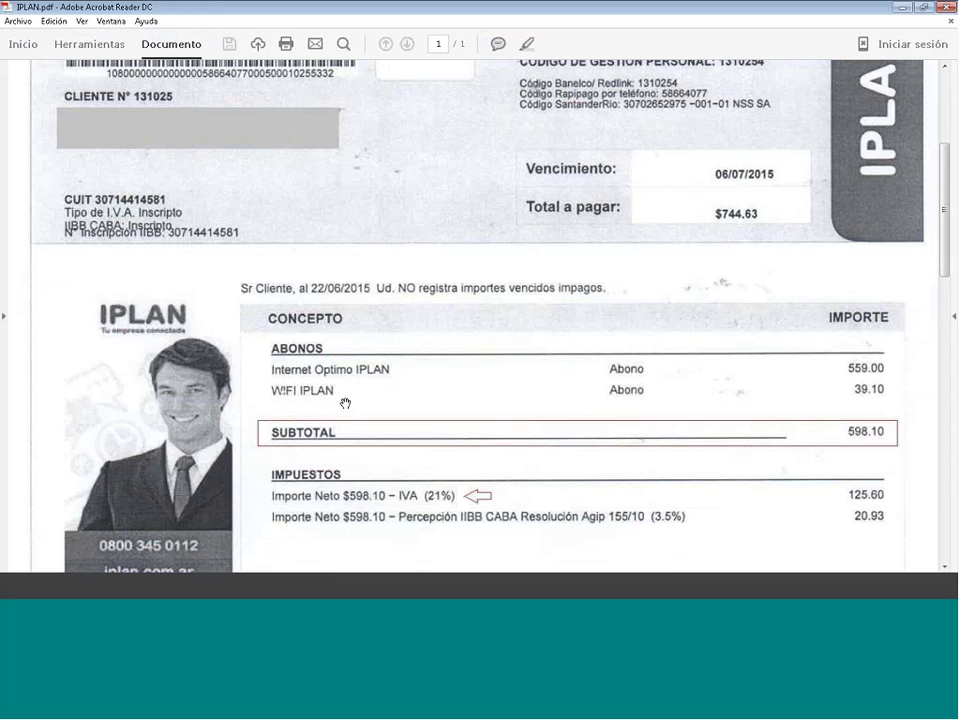
{"action": "scroll", "coordinate": [345, 403], "scroll_direction": "down", "scroll_amount": 1}
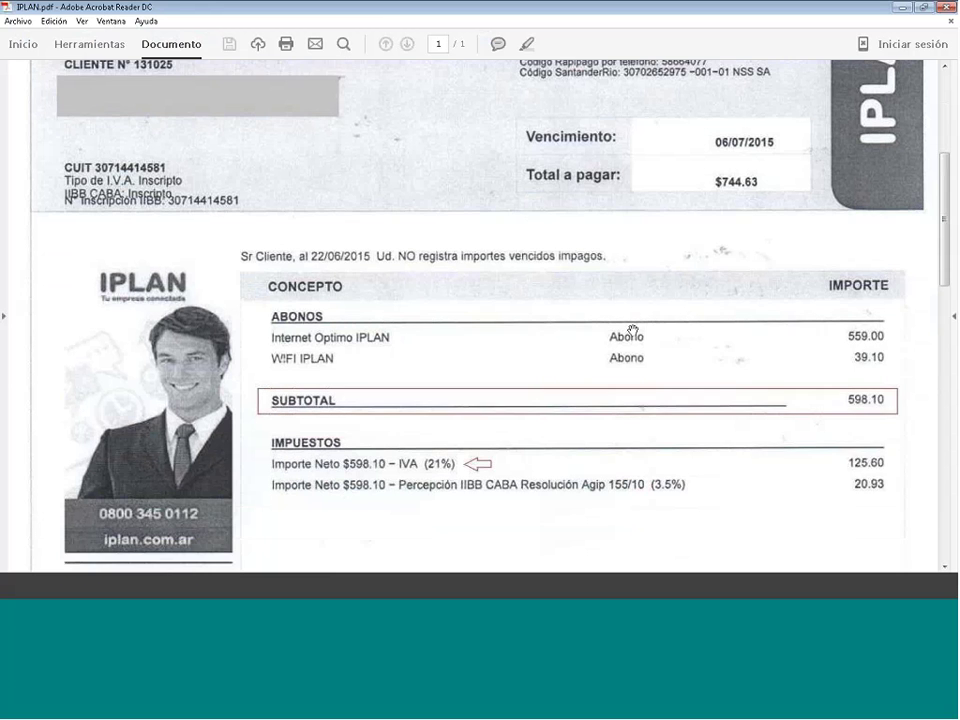
{"action": "scroll", "coordinate": [632, 331], "scroll_direction": "down", "scroll_amount": 1}
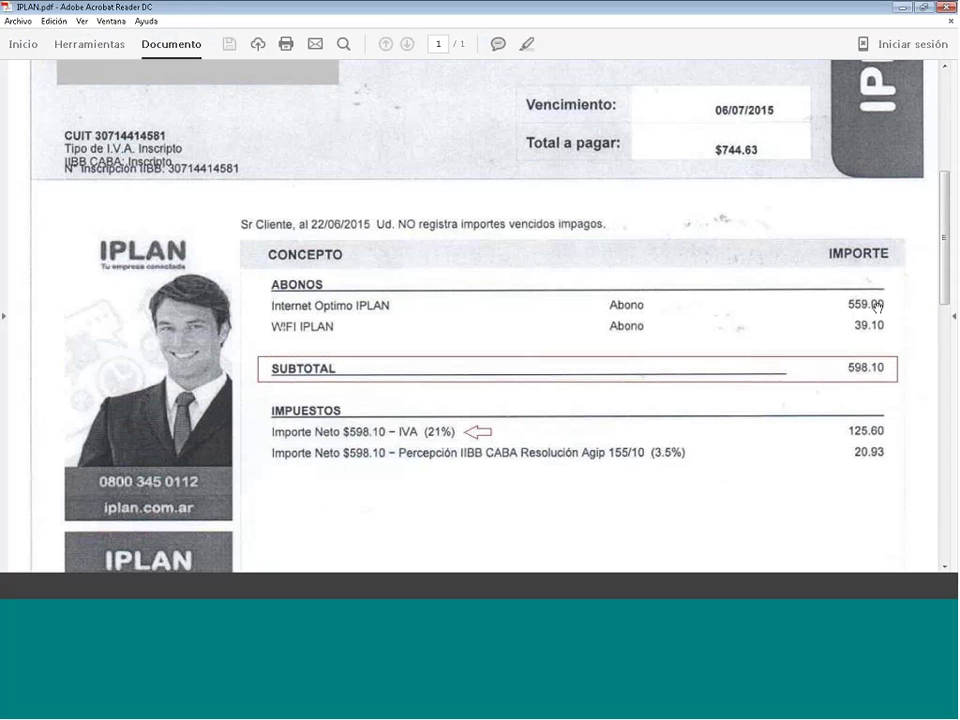
{"action": "scroll", "coordinate": [804, 281], "scroll_direction": "down", "scroll_amount": 1}
{"action": "scroll", "coordinate": [895, 313], "scroll_direction": "down", "scroll_amount": 1}
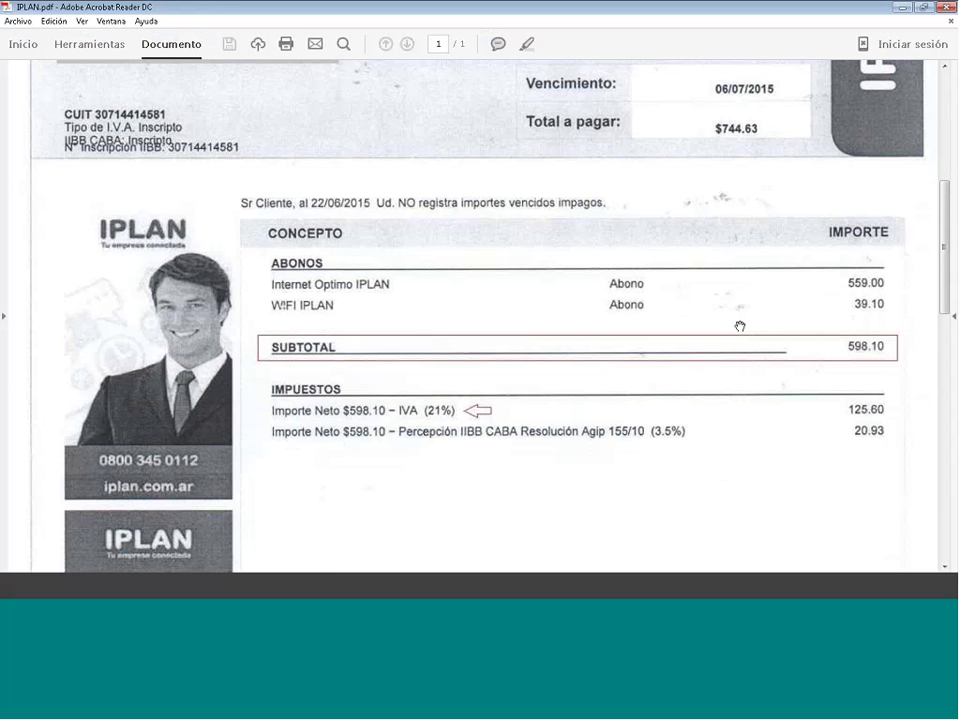
{"action": "scroll", "coordinate": [740, 326], "scroll_direction": "down", "scroll_amount": 1}
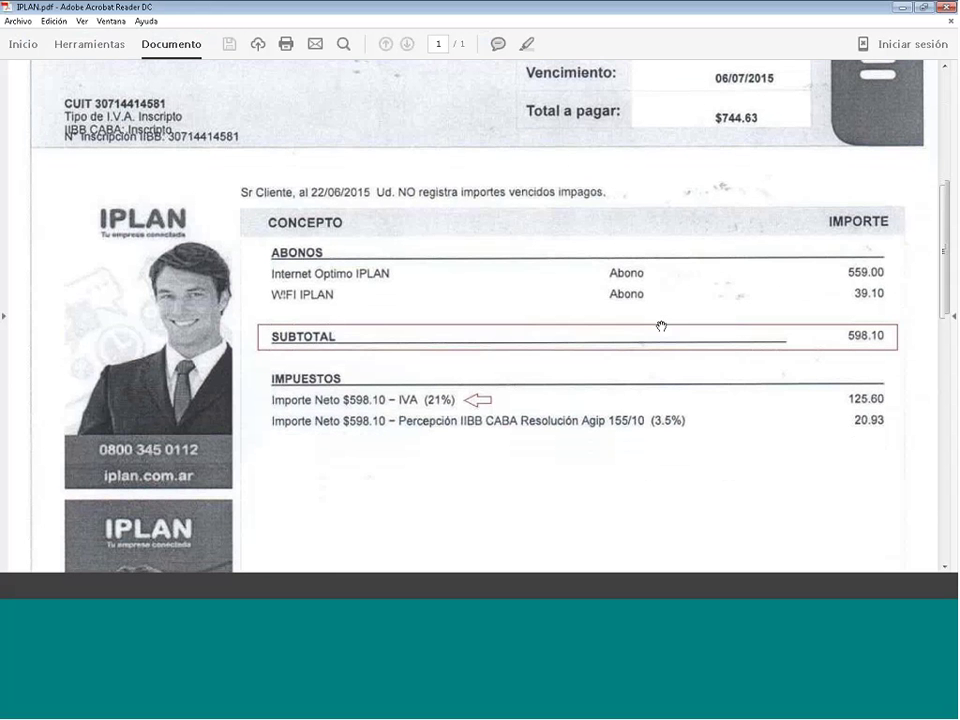
{"action": "scroll", "coordinate": [560, 340], "scroll_direction": "down", "scroll_amount": 3}
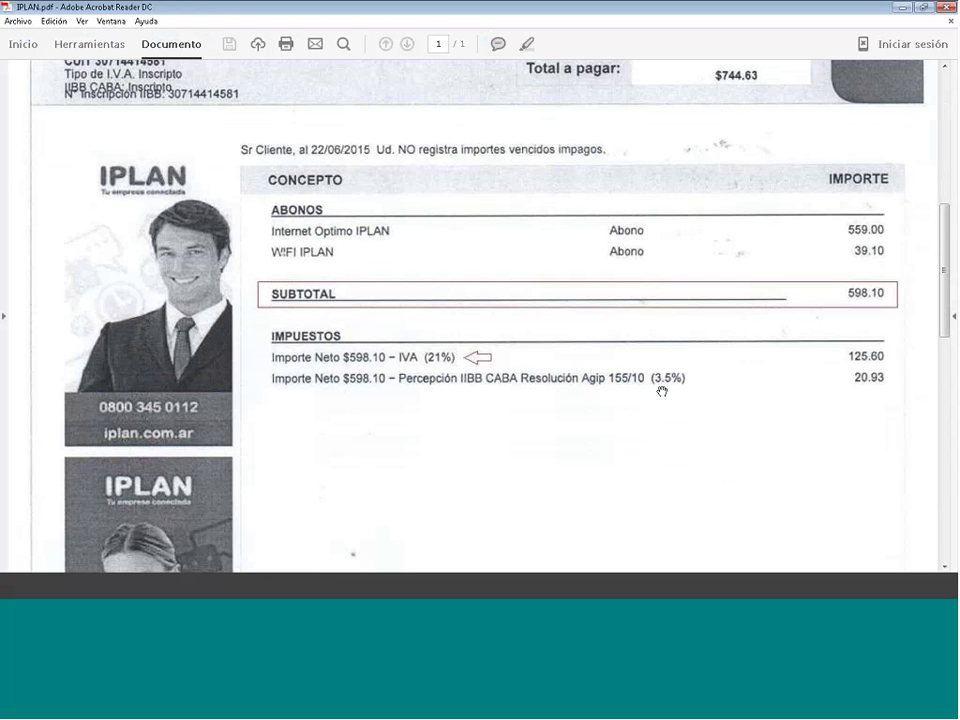
{"action": "scroll", "coordinate": [662, 391], "scroll_direction": "up", "scroll_amount": 1}
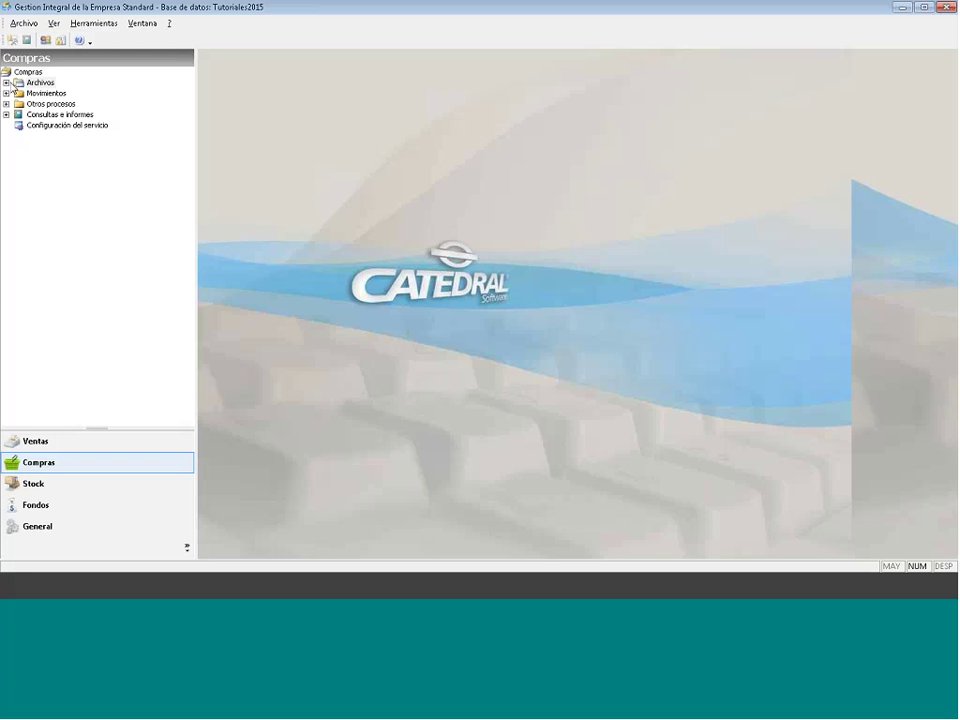
Step: In Gestion Integral's purchase concept administrator, create concept 54 with the description "Internet 21%" and class Otro
{"action": "double_click", "coordinate": [14, 83]}
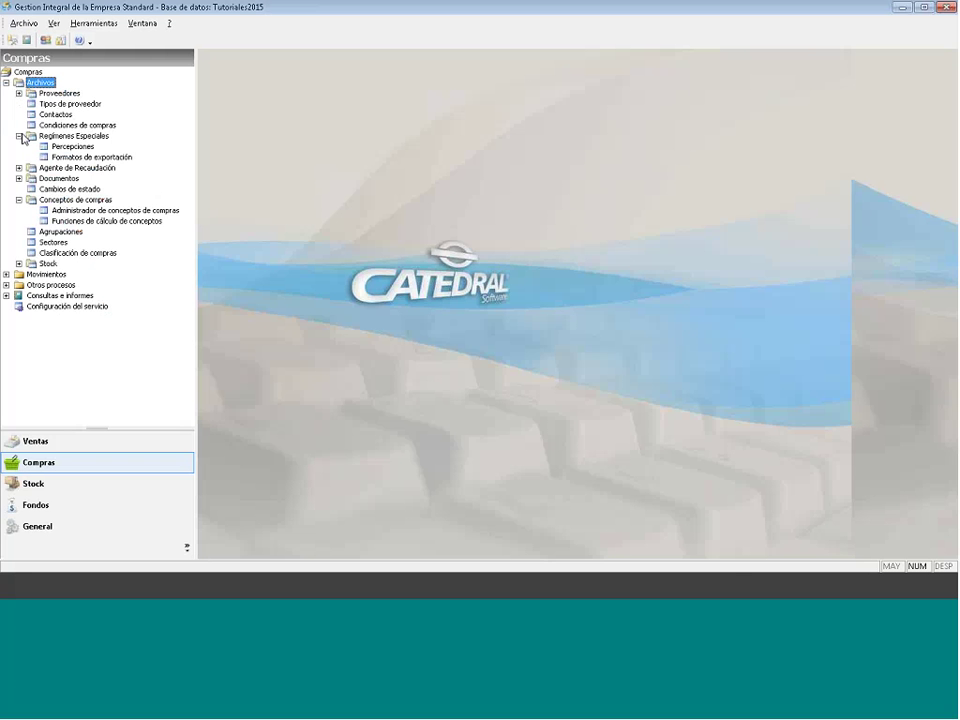
{"action": "left_click", "coordinate": [97, 211]}
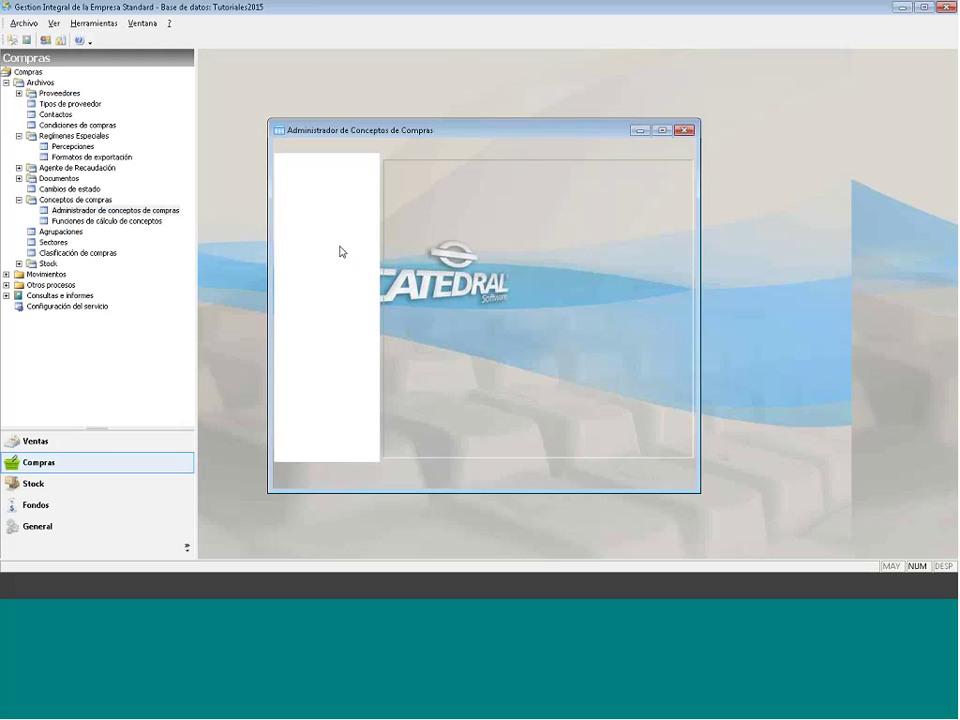
{"action": "right_click", "coordinate": [447, 341]}
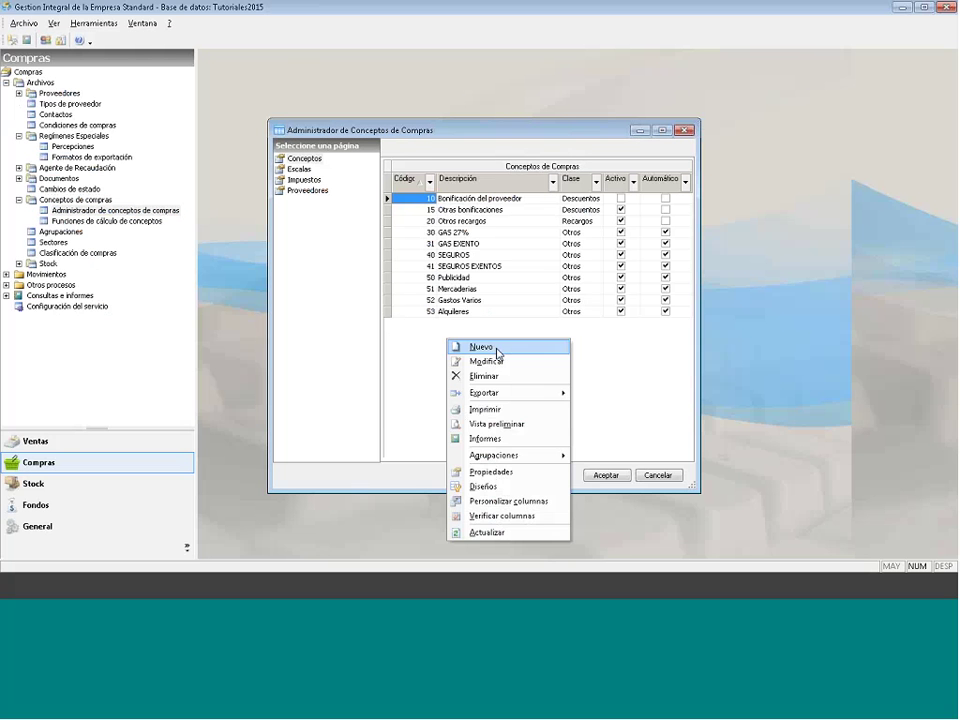
{"action": "left_click", "coordinate": [494, 347]}
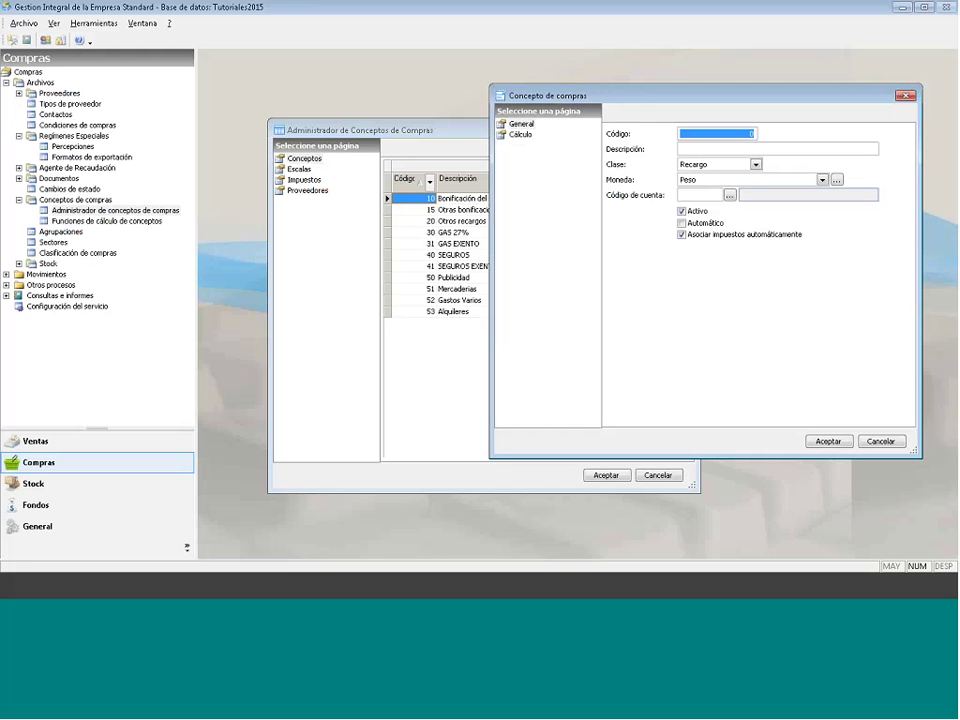
{"action": "type", "text": "54"}
{"action": "left_click", "coordinate": [697, 151]}
{"action": "type", "text": "Internet 21%"}
{"action": "left_click", "coordinate": [716, 166]}
Step: Assign the Comunicaciones account (5262) to the Internet 21% concept and make the concept automatic
{"action": "left_click", "coordinate": [705, 196]}
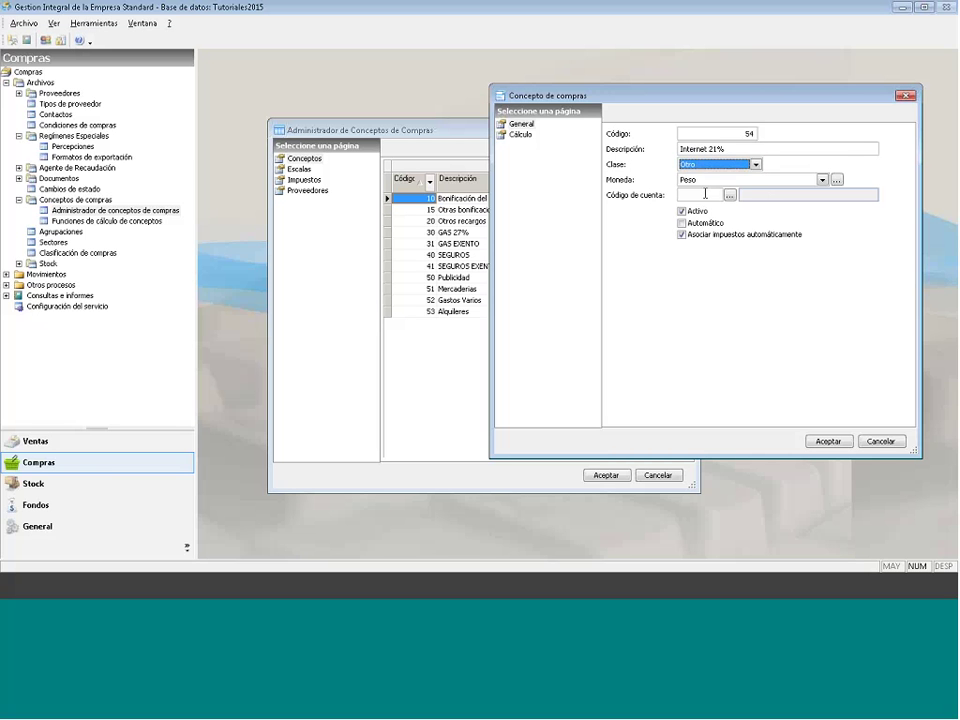
{"action": "left_click", "coordinate": [729, 195]}
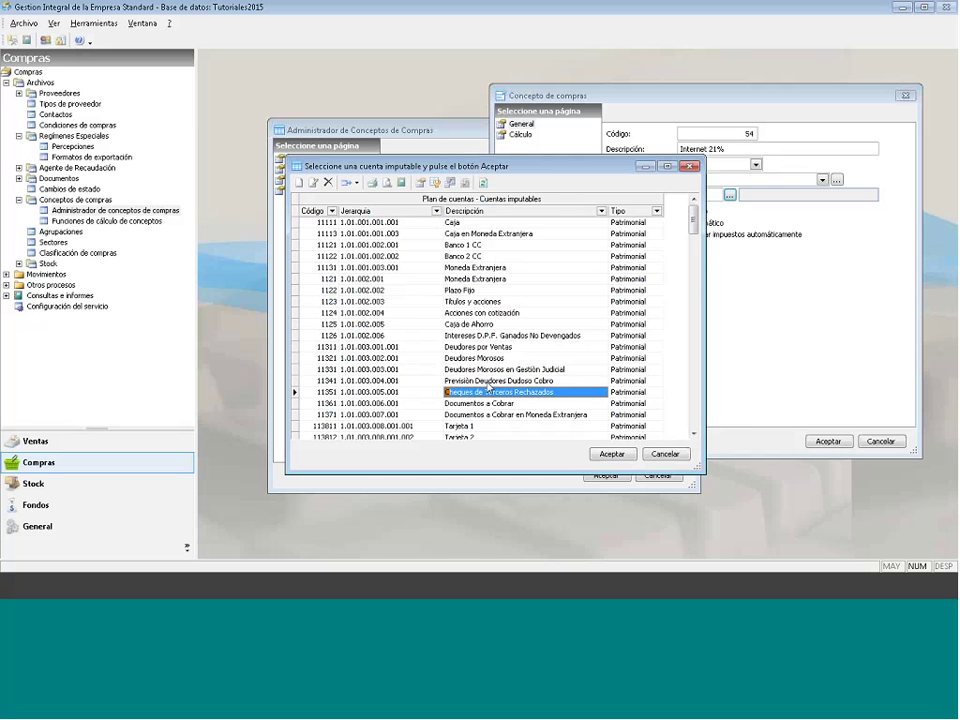
{"action": "type", "text": "comuni"}
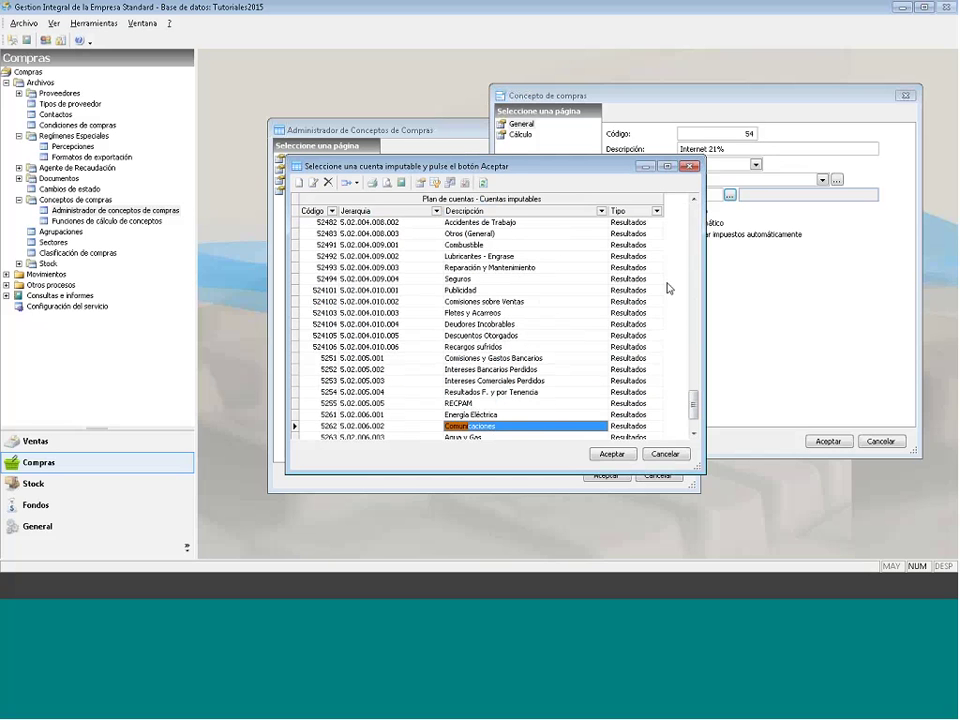
{"action": "left_click", "coordinate": [611, 454]}
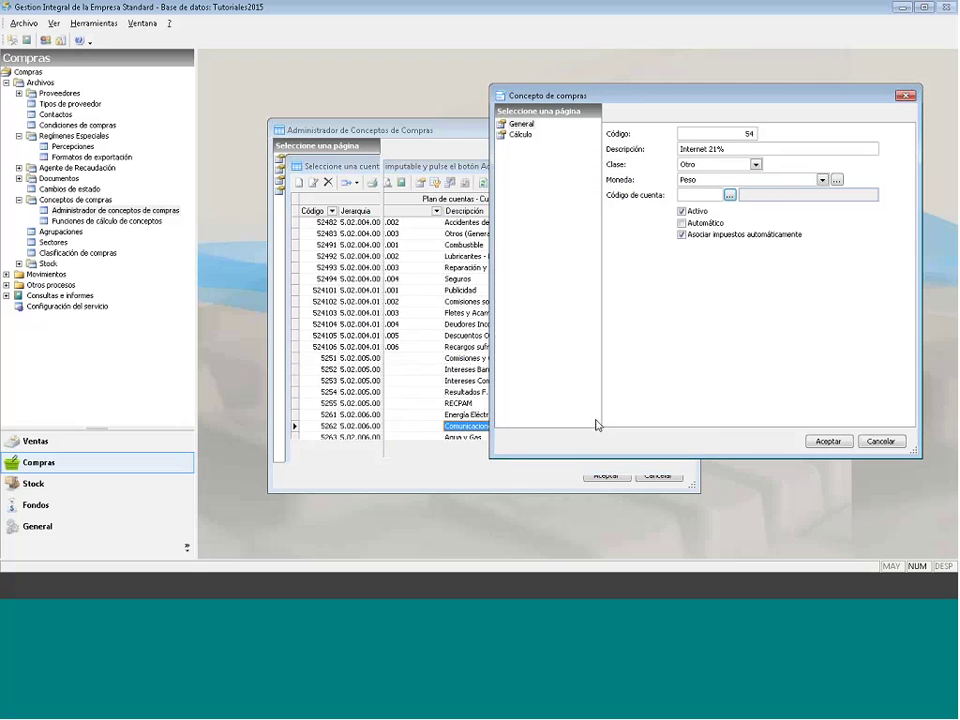
{"action": "left_click", "coordinate": [682, 224]}
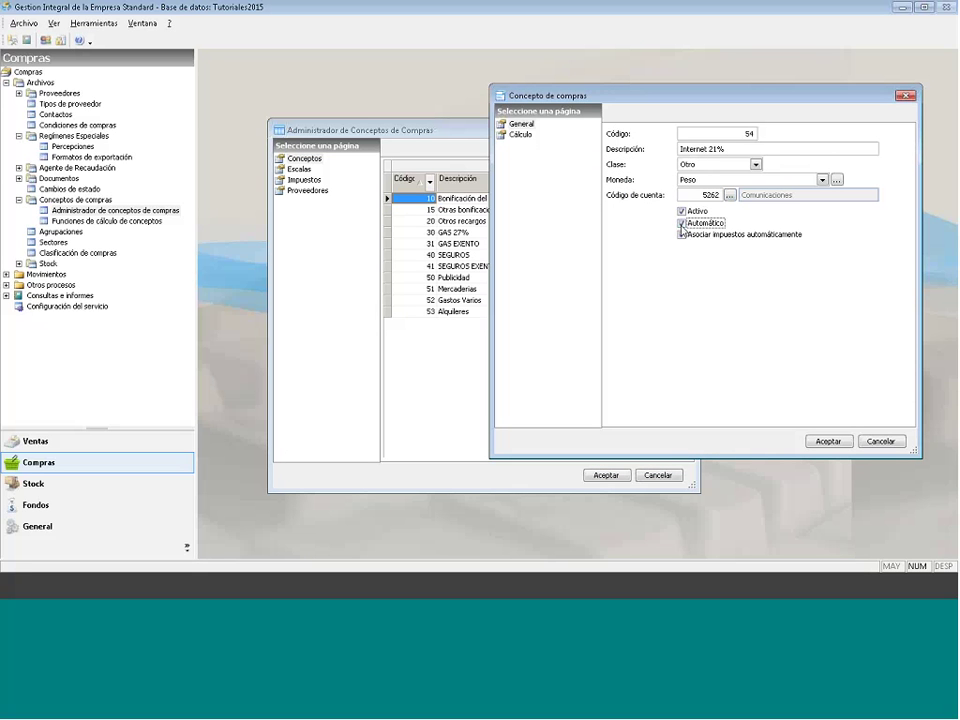
{"action": "left_click", "coordinate": [682, 234]}
Step: In the concept's calculation settings, set the quantity to 1 and both the percentage and amount sources to Asociado
{"action": "left_click", "coordinate": [522, 135]}
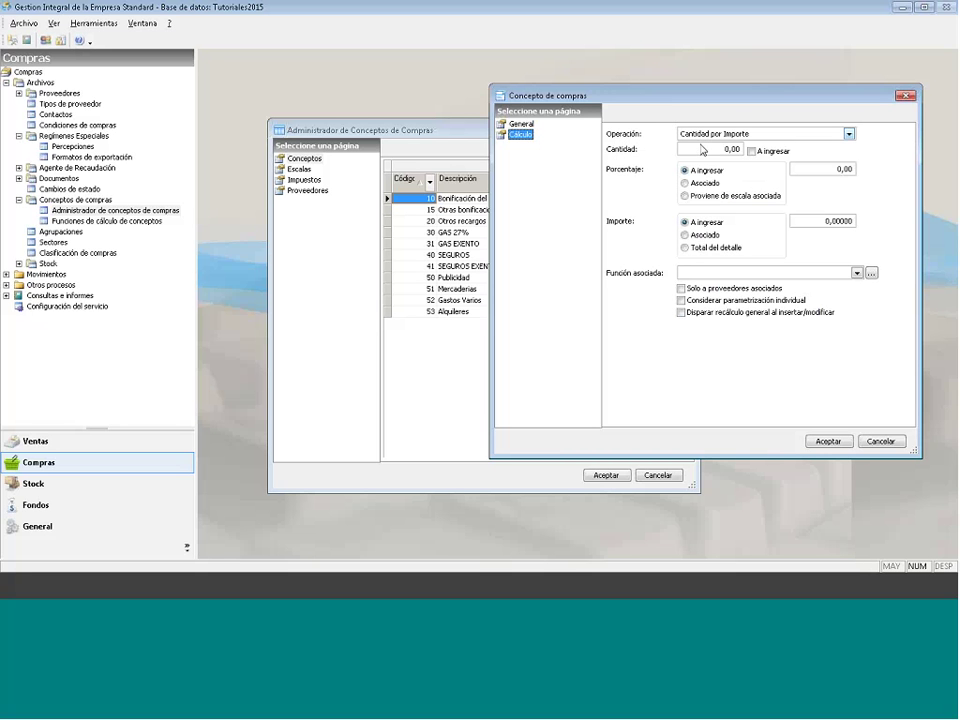
{"action": "left_click", "coordinate": [703, 150]}
{"action": "type", "text": "1,"}
{"action": "key", "text": "Tab"}
{"action": "left_click", "coordinate": [695, 184]}
{"action": "left_click", "coordinate": [685, 236]}
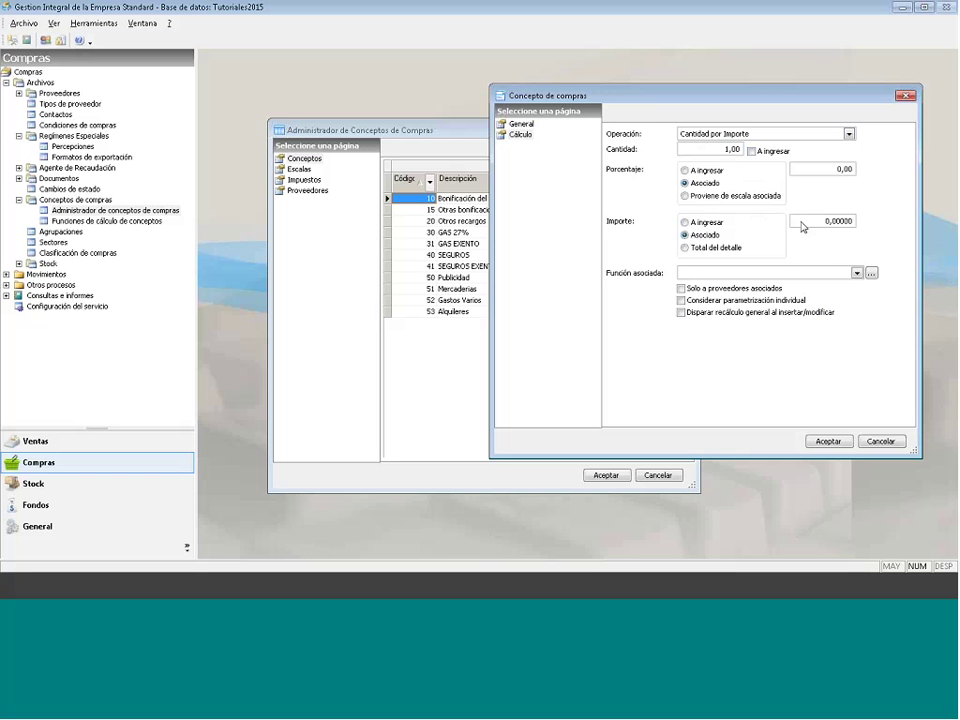
Step: Set the associated amount to 559, restrict the concept to associated suppliers only, and save it
{"action": "left_click_drag", "start_coordinate": [794, 221], "coordinate": [838, 221]}
{"action": "double_click", "coordinate": [836, 220]}
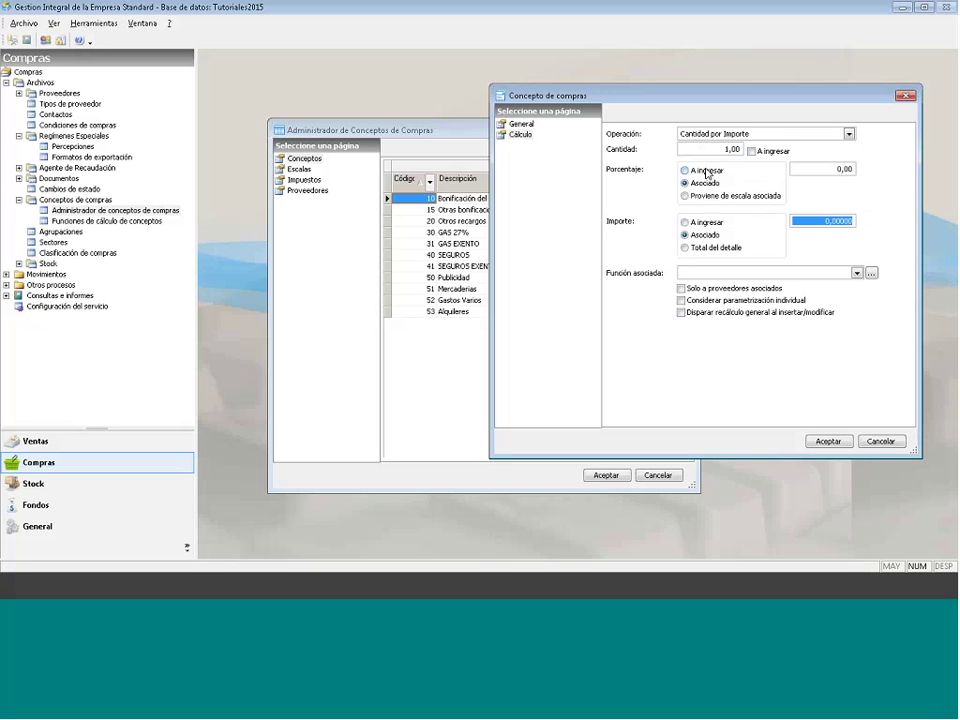
{"action": "type", "text": "559 ,"}
{"action": "left_click", "coordinate": [681, 290]}
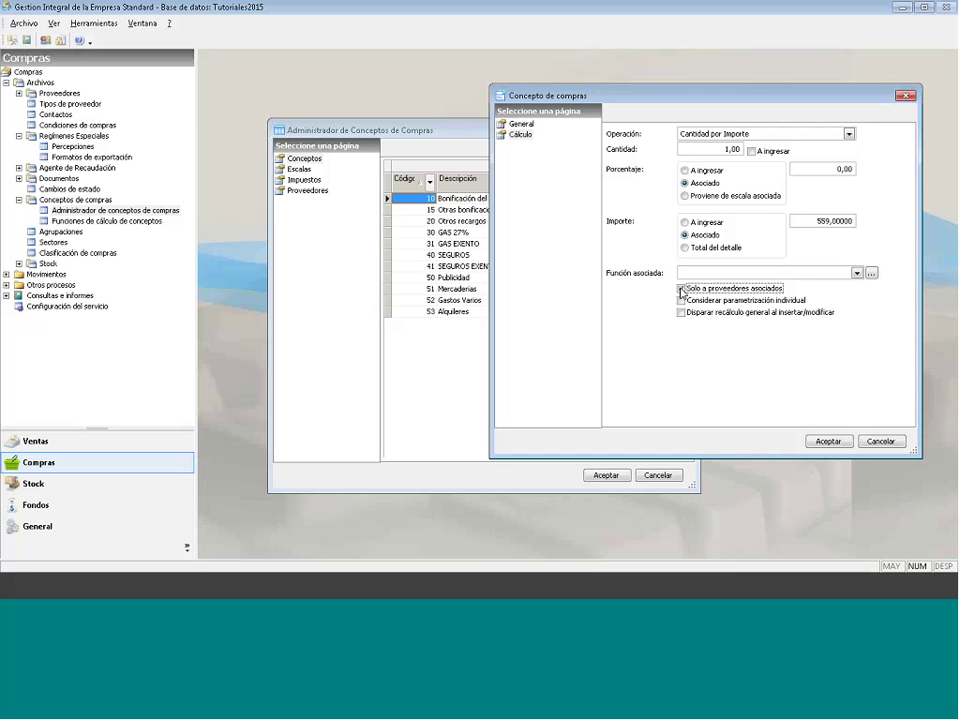
{"action": "left_click", "coordinate": [681, 291]}
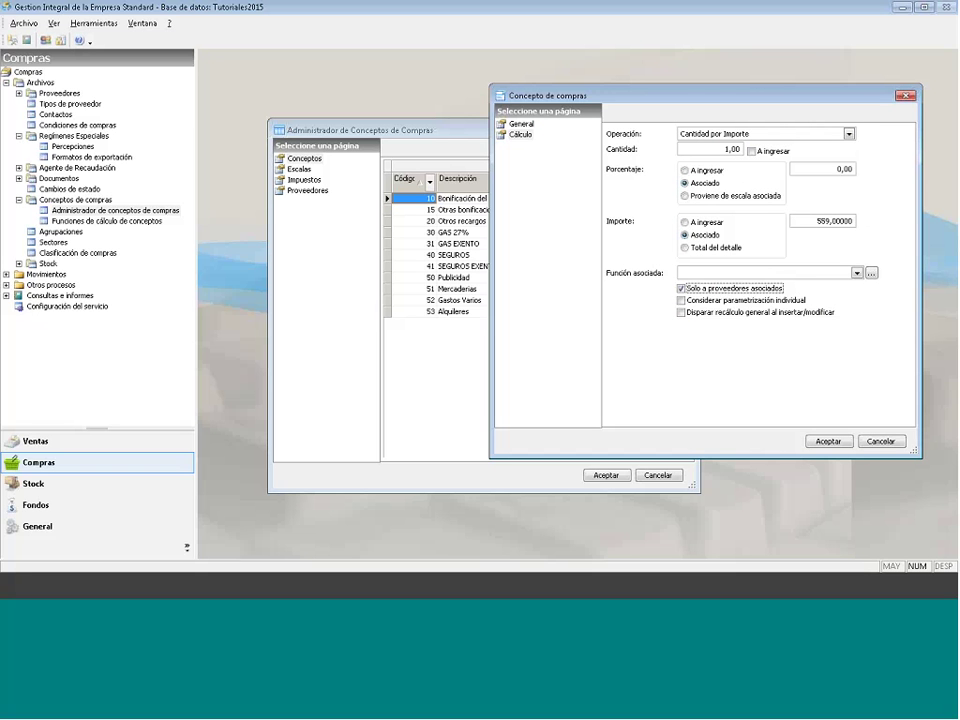
{"action": "left_click", "coordinate": [827, 442]}
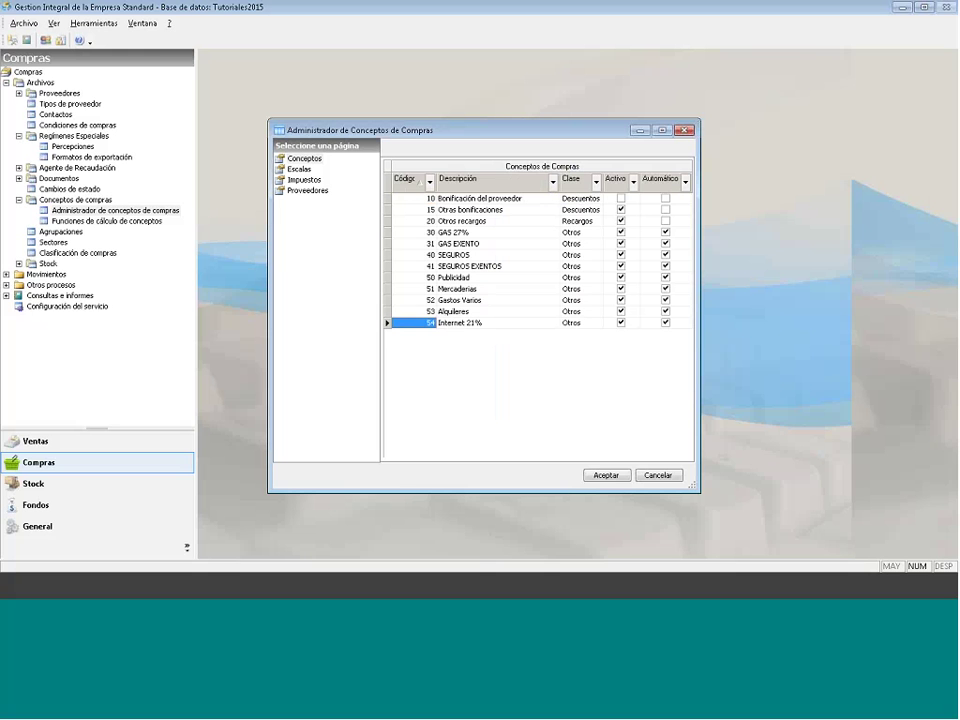
Step: Associate the supplier with code iplan to the Internet 21% concept, leaving its quantity, amount and percentage at zero
{"action": "left_click", "coordinate": [450, 327]}
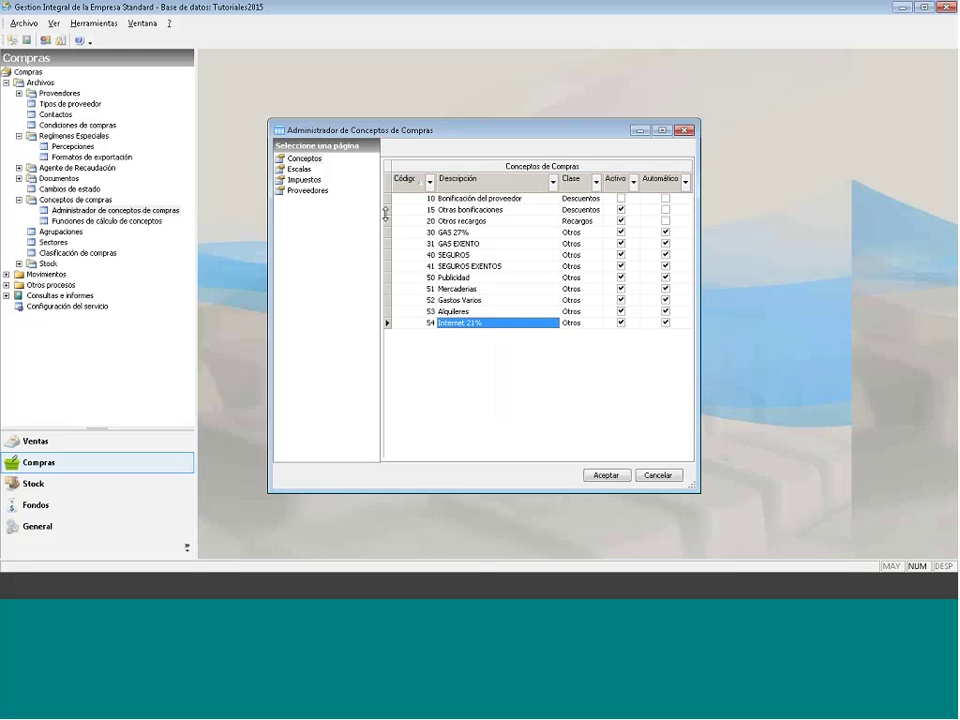
{"action": "left_click", "coordinate": [313, 190]}
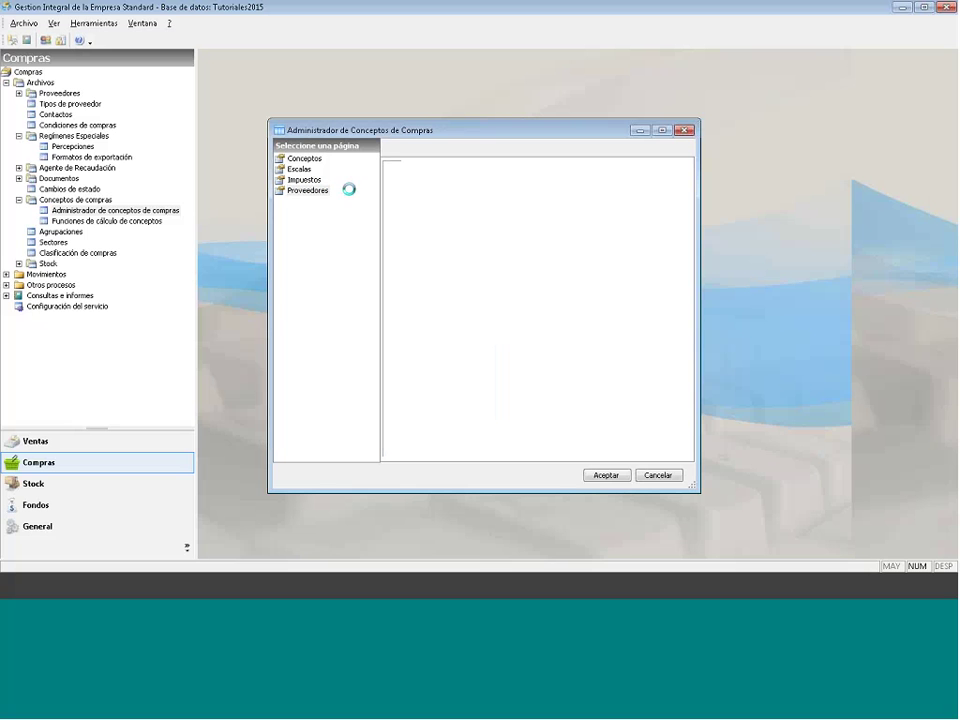
{"action": "right_click", "coordinate": [445, 212]}
{"action": "left_click", "coordinate": [478, 226]}
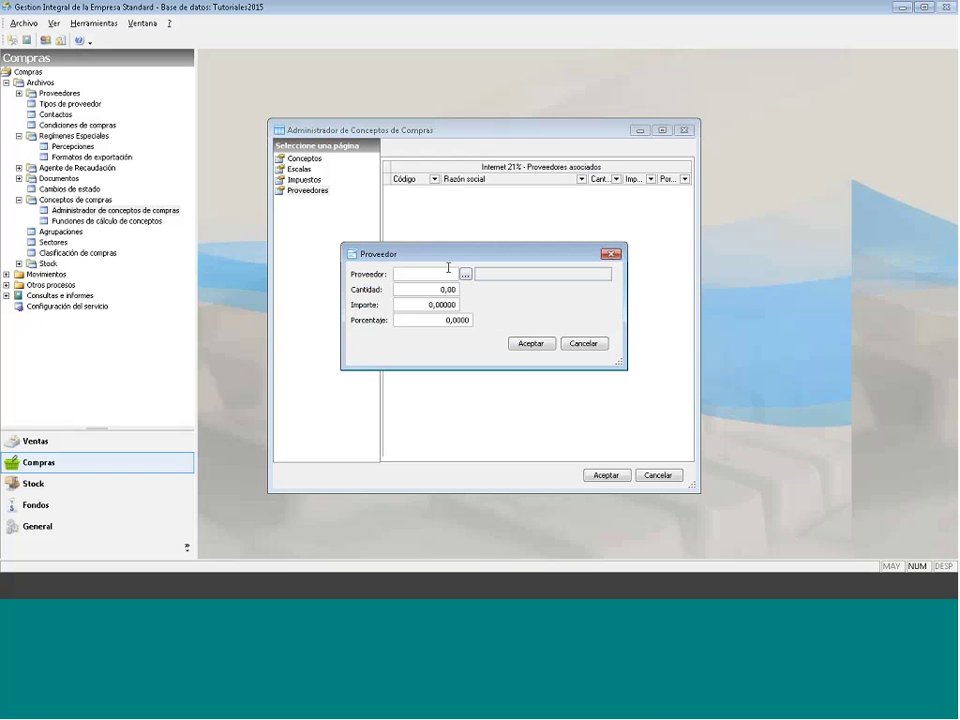
{"action": "type", "text": "0plan"}
{"action": "key", "text": "Tab"}
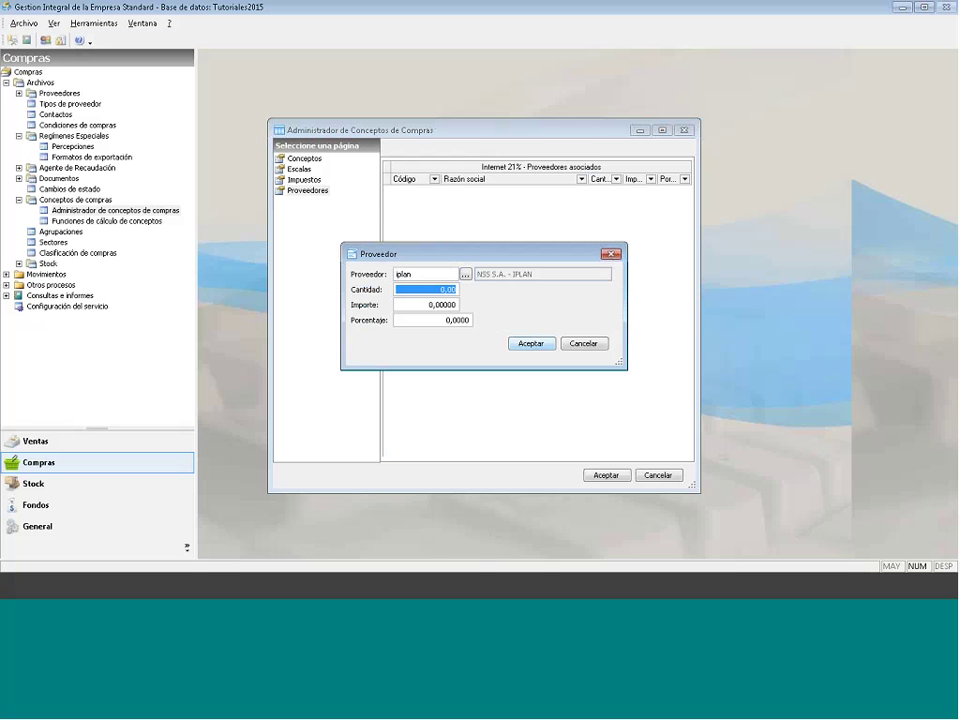
{"action": "left_click", "coordinate": [530, 343]}
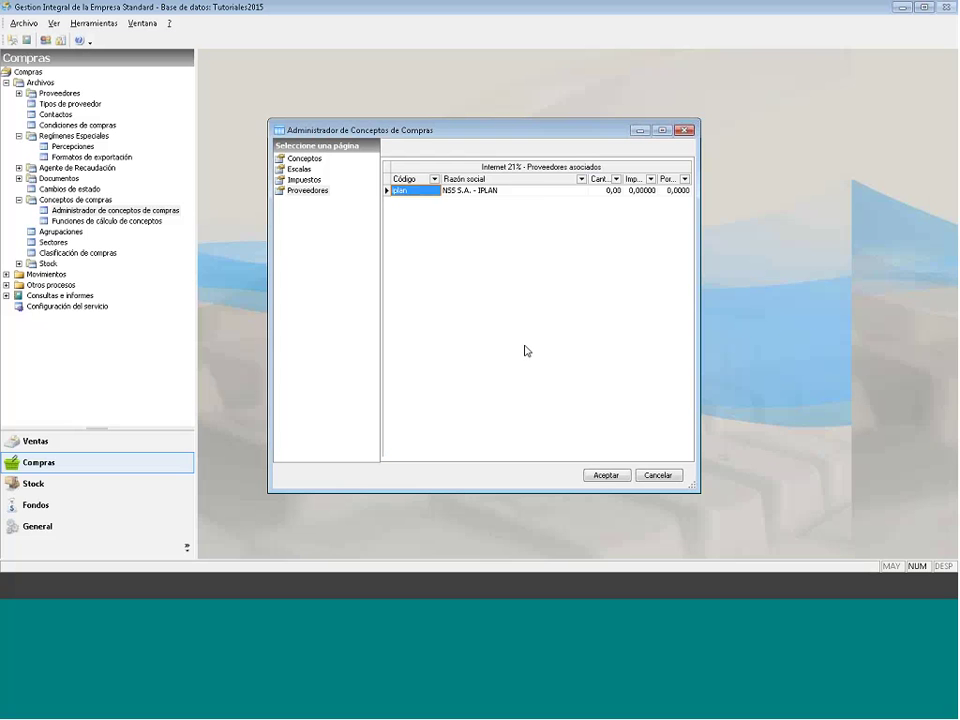
Step: Review the IPLAN invoice's charges in Acrobat Reader and create a new purchase concept with code 55
{"action": "left_click", "coordinate": [306, 158]}
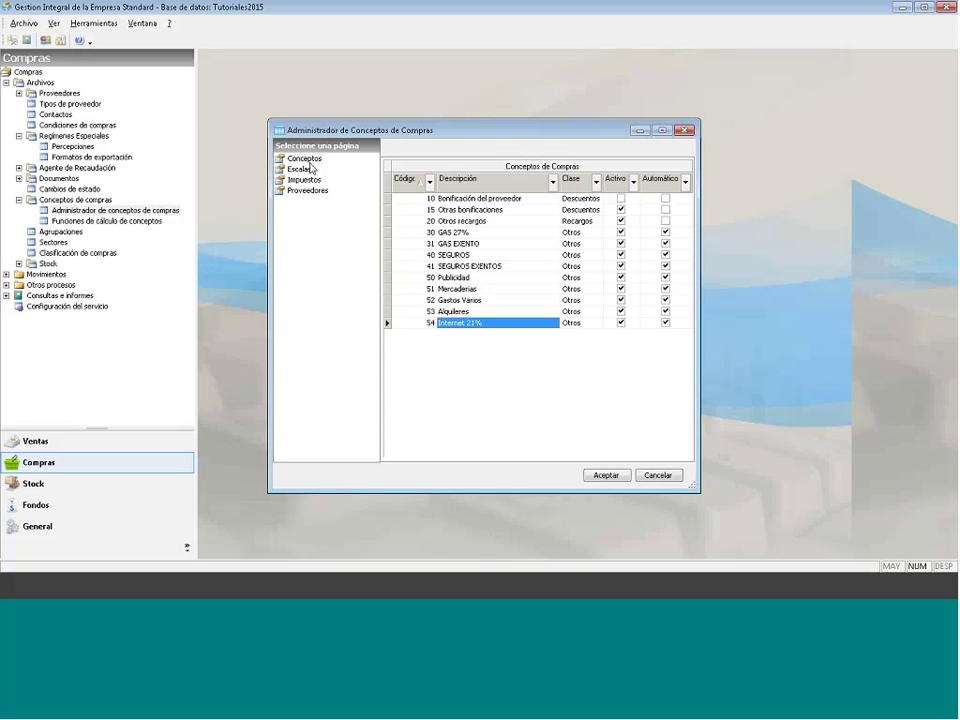
{"action": "right_click", "coordinate": [485, 349]}
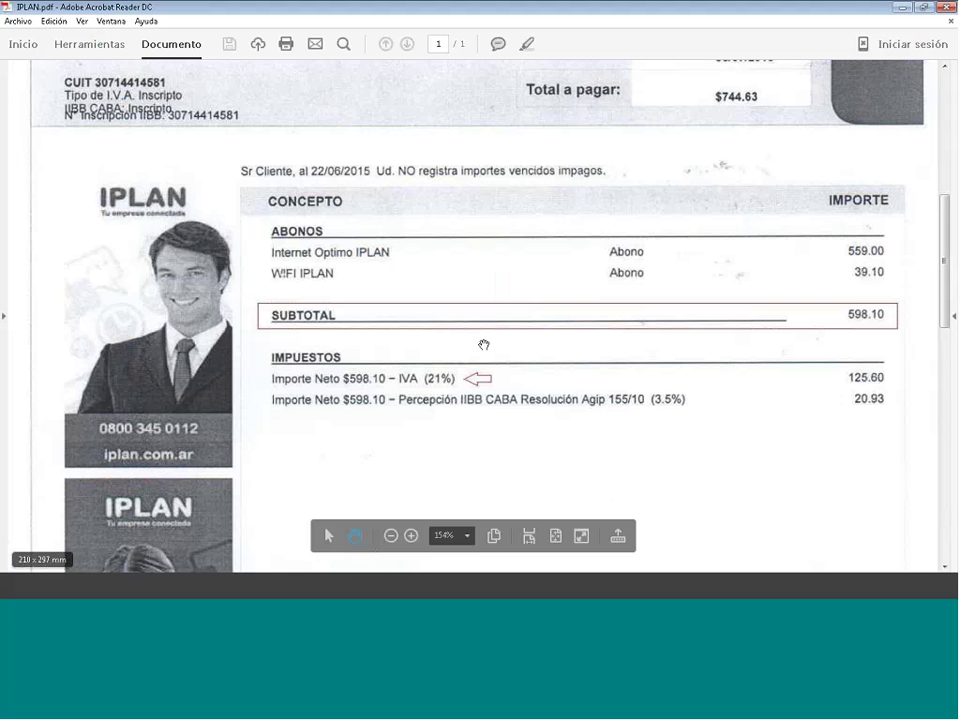
{"action": "scroll", "coordinate": [483, 345], "scroll_direction": "up", "scroll_amount": 1}
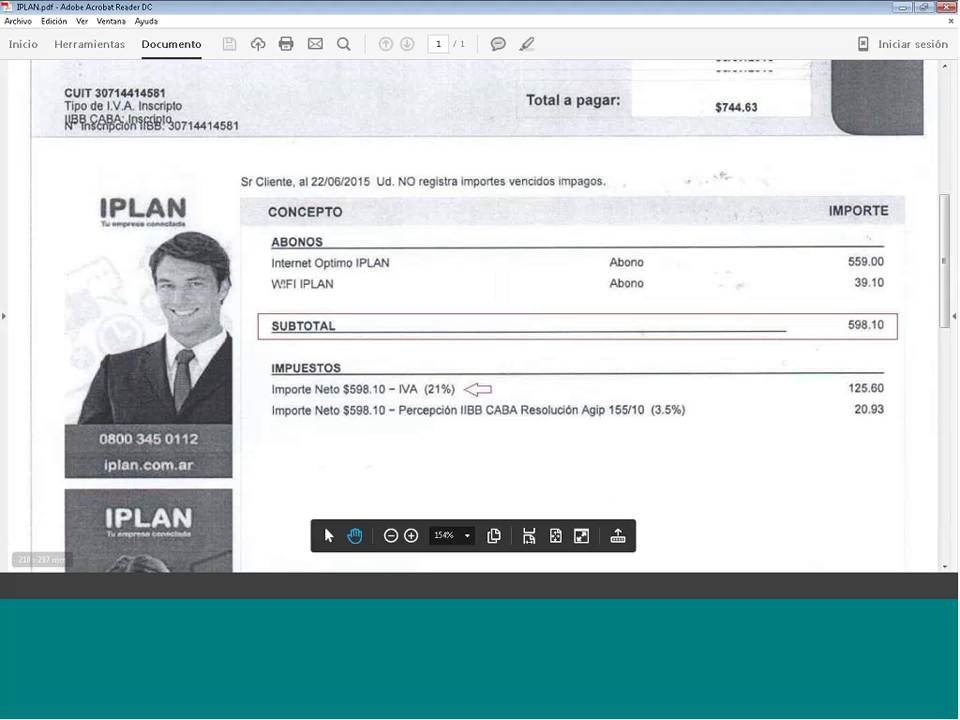
{"action": "left_click_drag", "start_coordinate": [951, 219], "coordinate": [951, 181]}
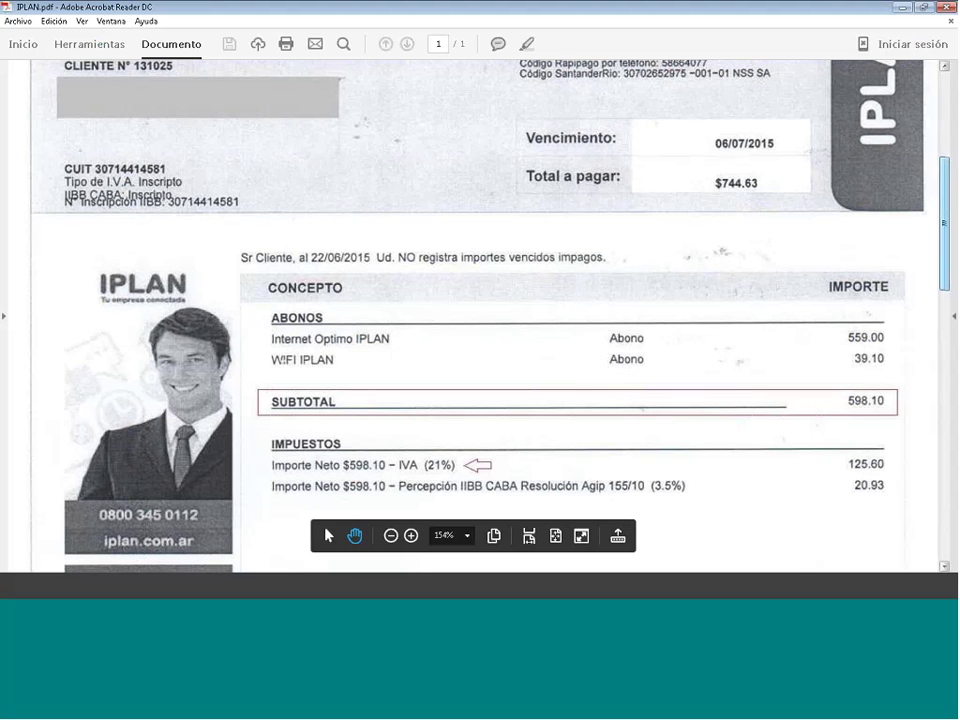
{"action": "scroll", "coordinate": [510, 371], "scroll_direction": "up", "scroll_amount": 2}
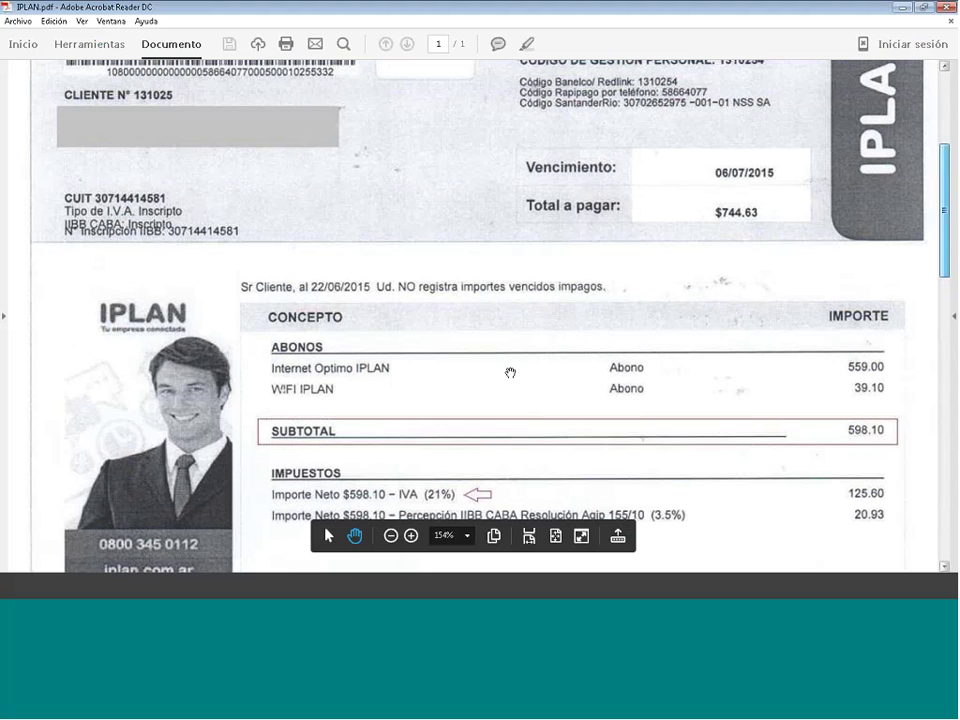
{"action": "scroll", "coordinate": [510, 371], "scroll_direction": "down", "scroll_amount": 2}
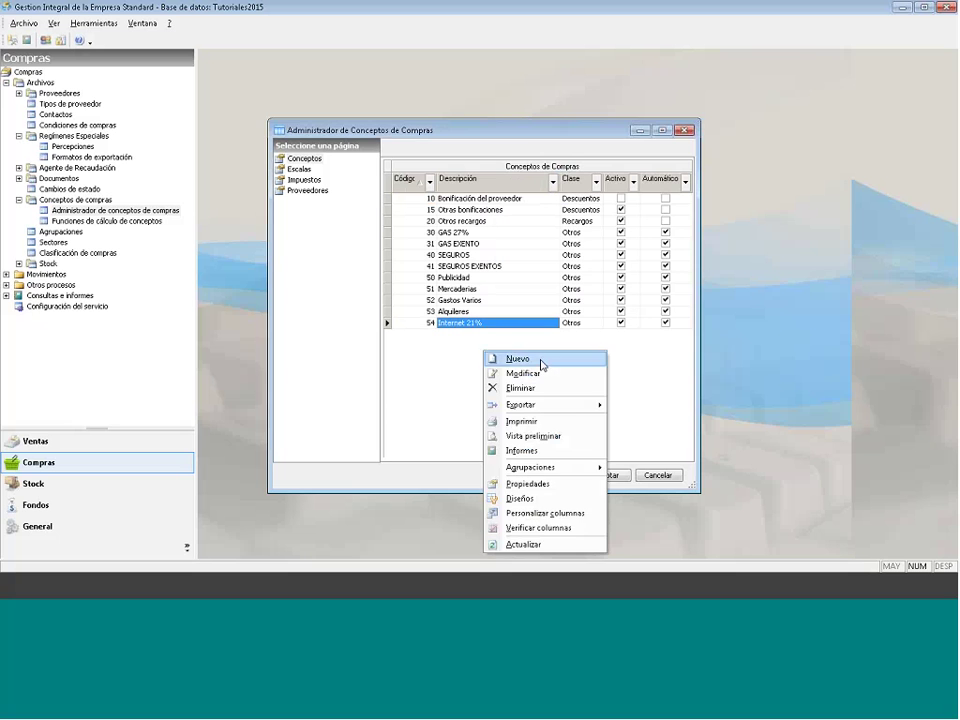
{"action": "left_click", "coordinate": [540, 360]}
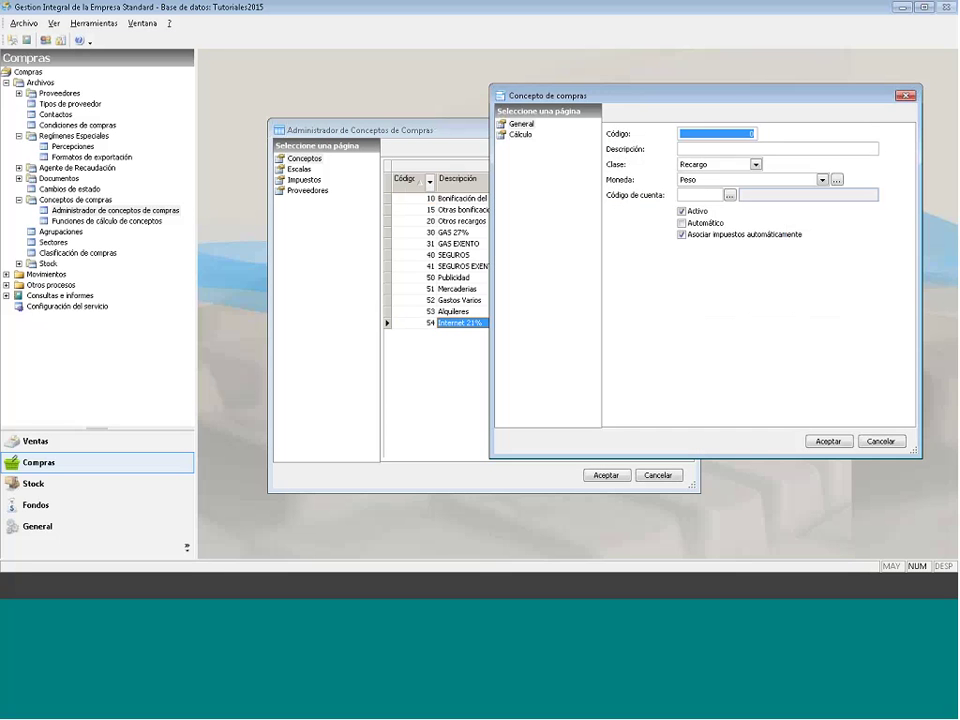
{"action": "type", "text": "555"}
{"action": "key", "text": "Tab"}
Step: Describe the new concept as WIFI 21% and set its class to Otro
{"action": "type", "text": "WIFI 231%"}
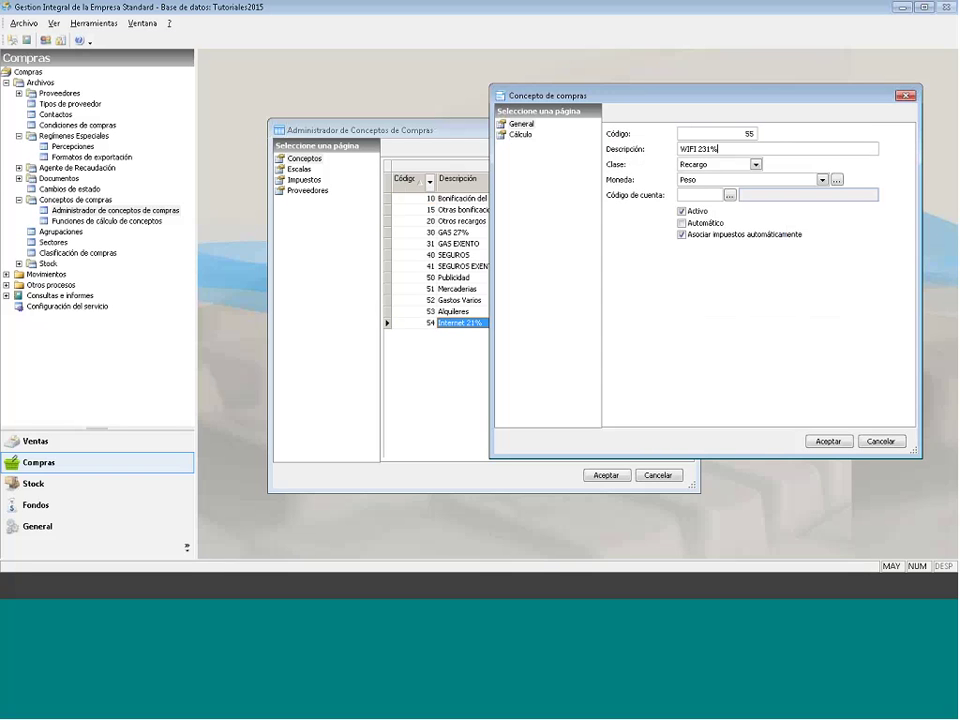
{"action": "key", "text": "Left"}
{"action": "key", "text": "Left"}
{"action": "key", "text": "Left"}
{"action": "key", "text": "Delete"}
{"action": "left_click", "coordinate": [716, 165]}
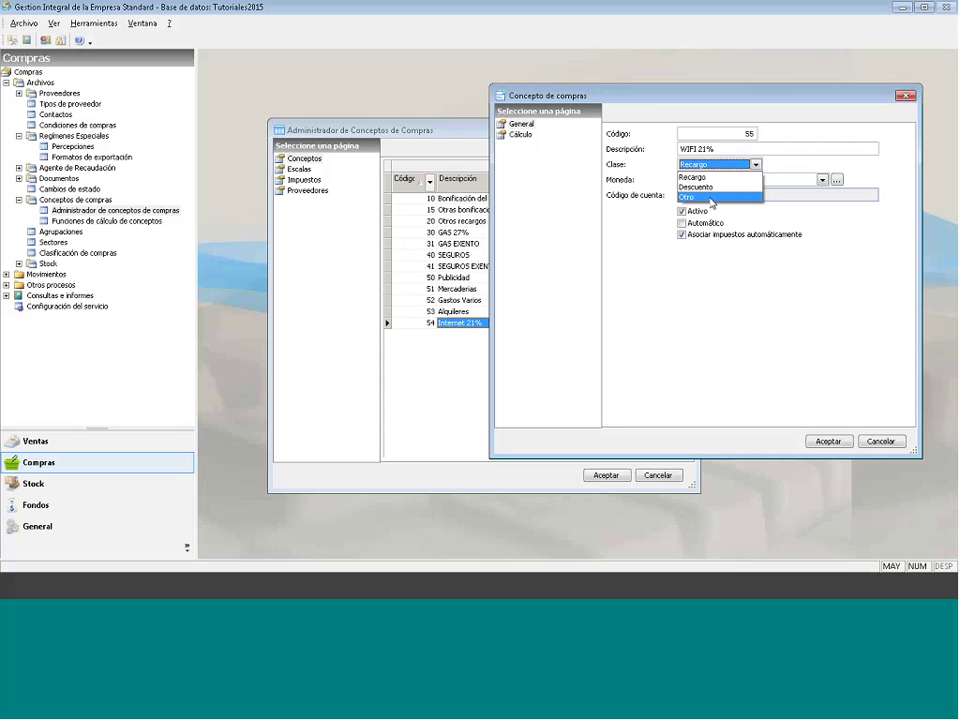
{"action": "left_click", "coordinate": [716, 197]}
Step: Assign the Comunicaciones account (5262) to the WIFI 21% concept and make the concept automatic
{"action": "left_click", "coordinate": [730, 195]}
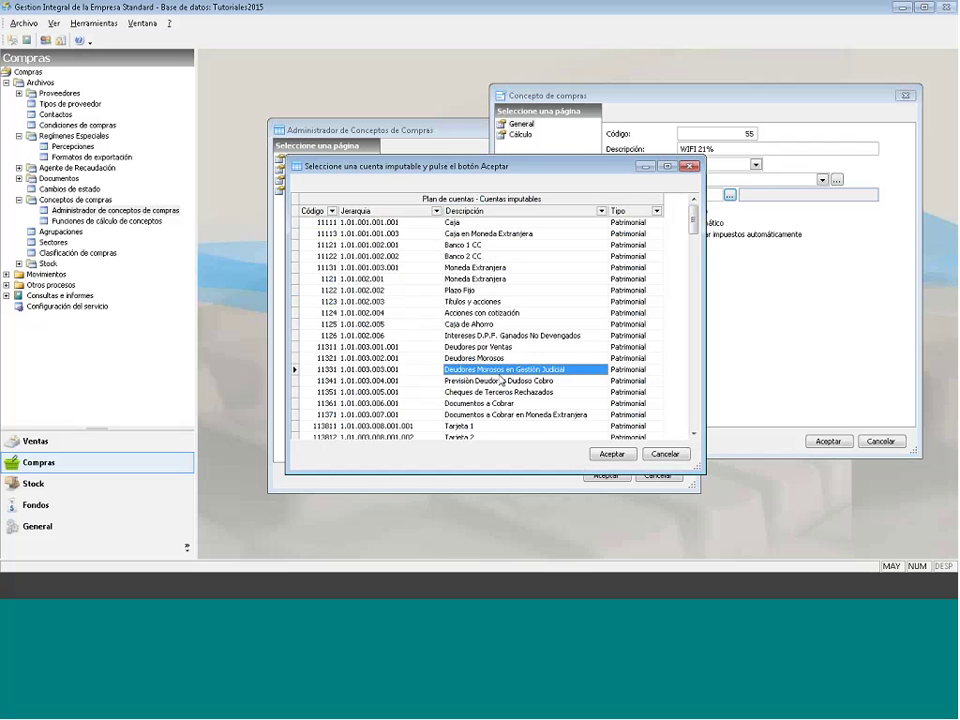
{"action": "scroll", "coordinate": [501, 380], "scroll_direction": "down", "scroll_amount": 10}
{"action": "type", "text": "comuni"}
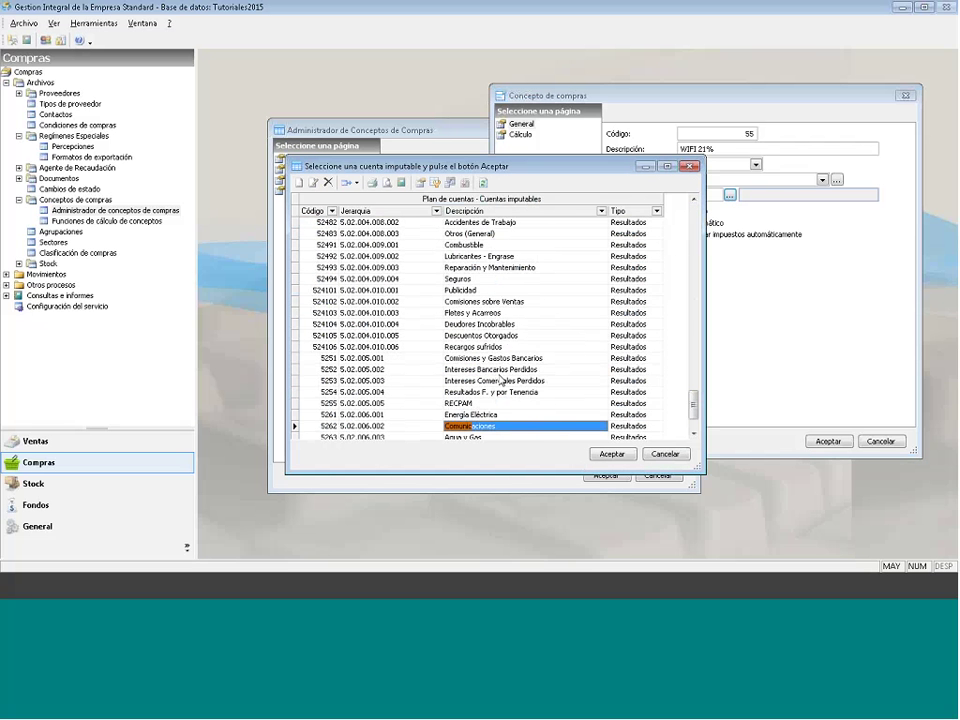
{"action": "left_click", "coordinate": [612, 454]}
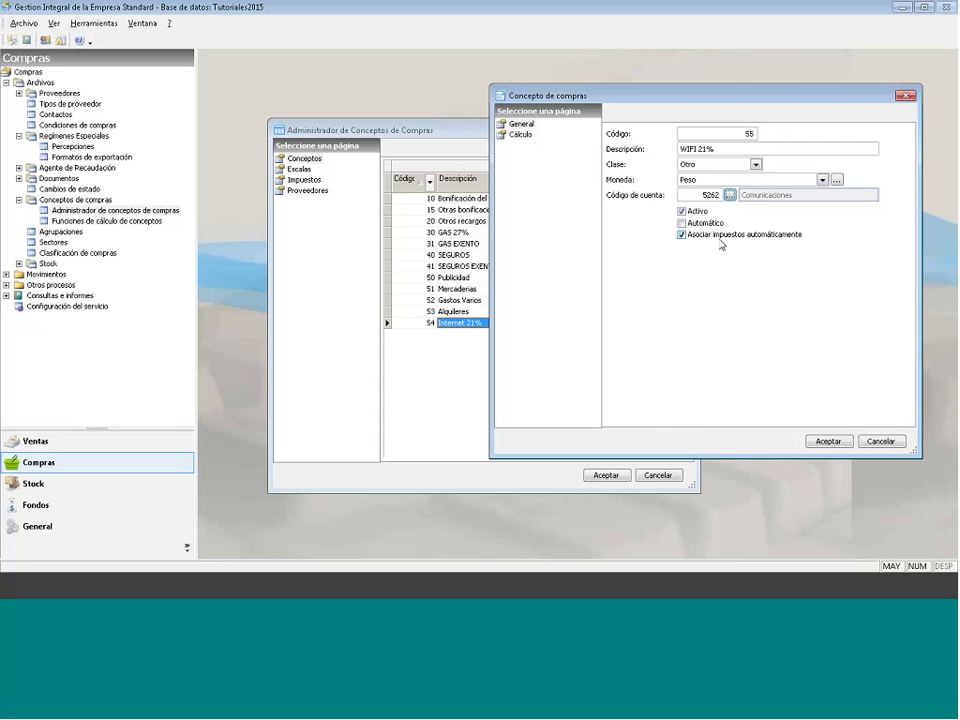
{"action": "left_click", "coordinate": [682, 223]}
Step: In the WIFI 21% concept's calculation settings, set the quantity to 1 and both the percentage and amount sources to Asociado
{"action": "left_click", "coordinate": [521, 136]}
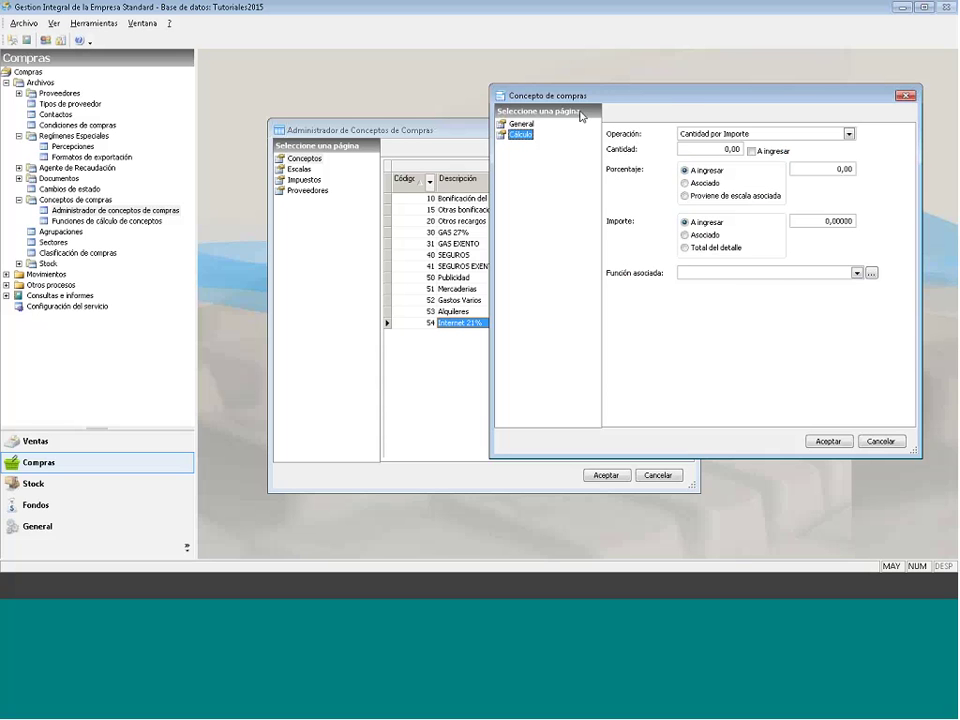
{"action": "left_click_drag", "start_coordinate": [548, 95], "coordinate": [429, 87]}
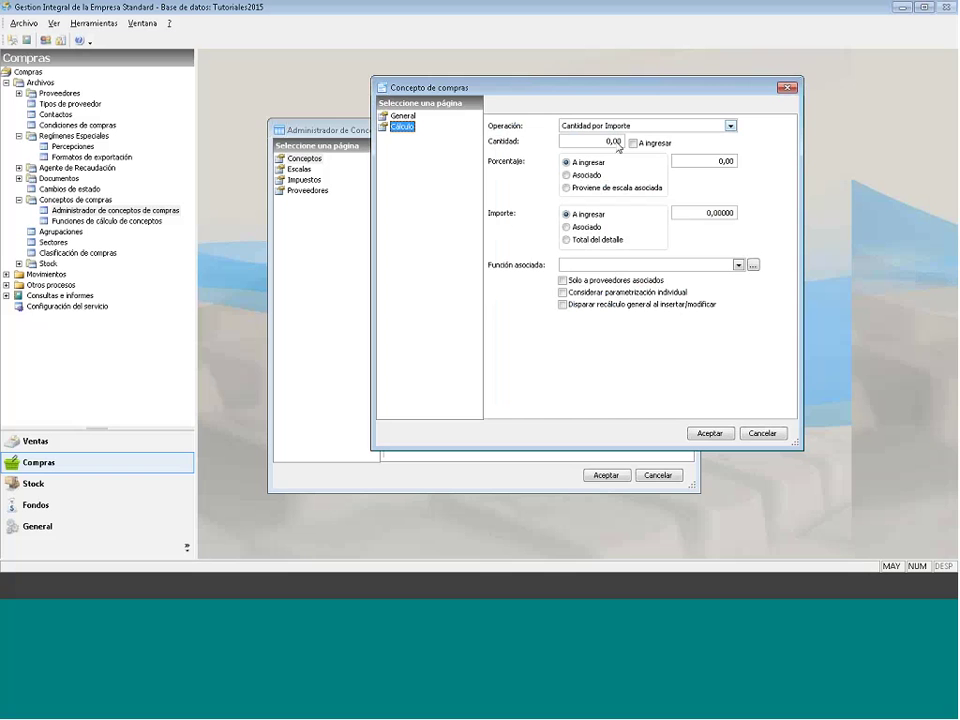
{"action": "left_click", "coordinate": [573, 142]}
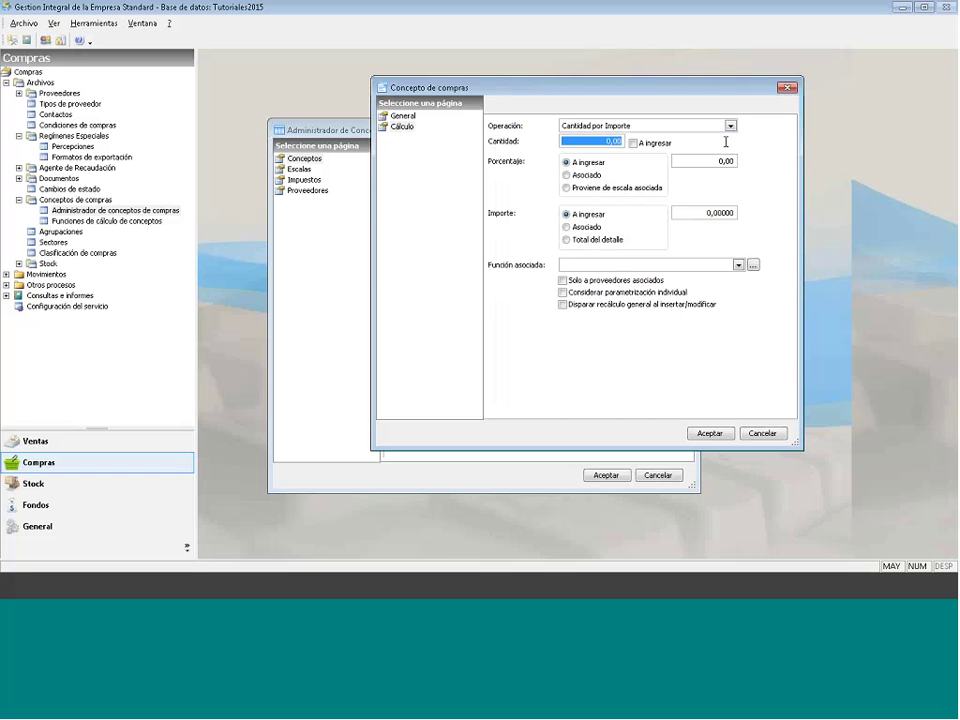
{"action": "type", "text": "1 ,"}
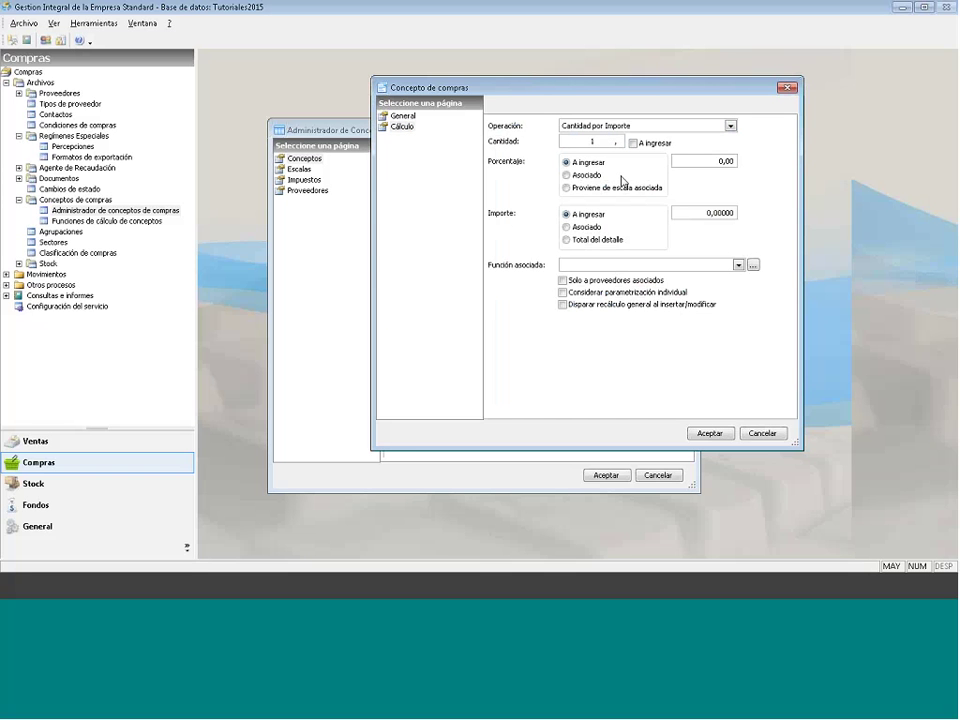
{"action": "left_click", "coordinate": [646, 175]}
{"action": "left_click", "coordinate": [566, 227]}
Step: Set the WIFI 21% concept's associated amount to 39,10, restrict it to associated suppliers only, and save it
{"action": "key", "text": "Tab"}
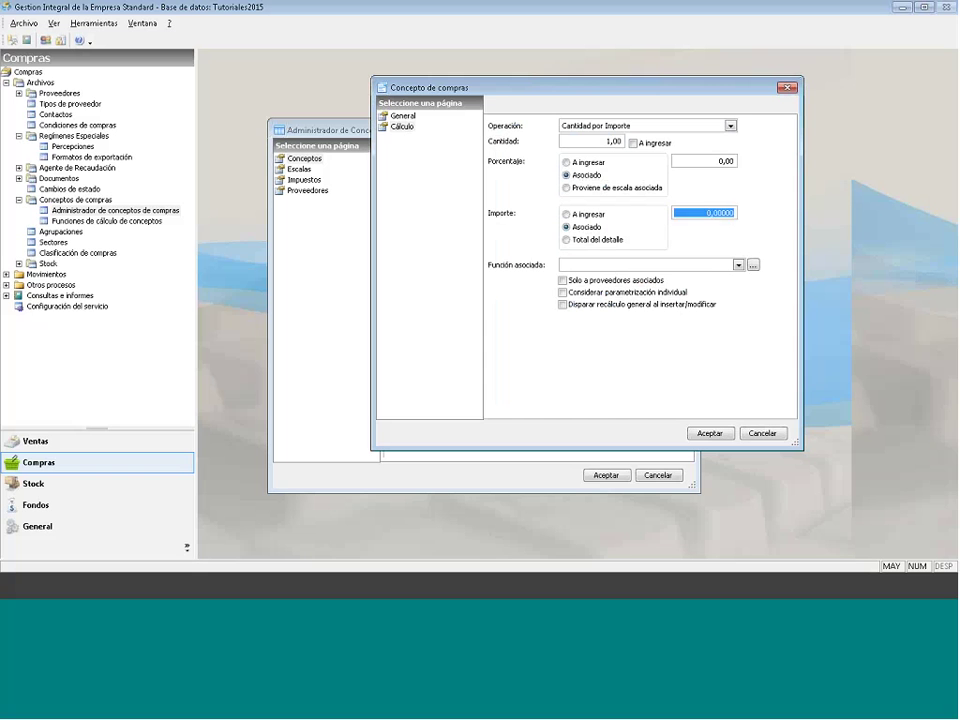
{"action": "type", "text": "39,0000"}
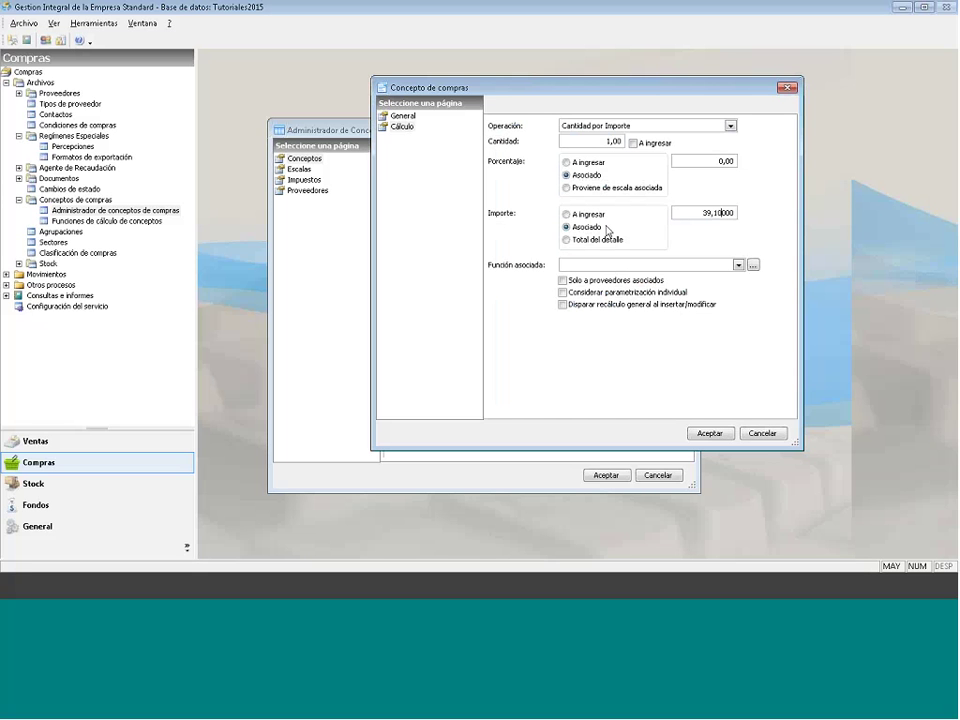
{"action": "type", "text": "1"}
{"action": "left_click", "coordinate": [562, 281]}
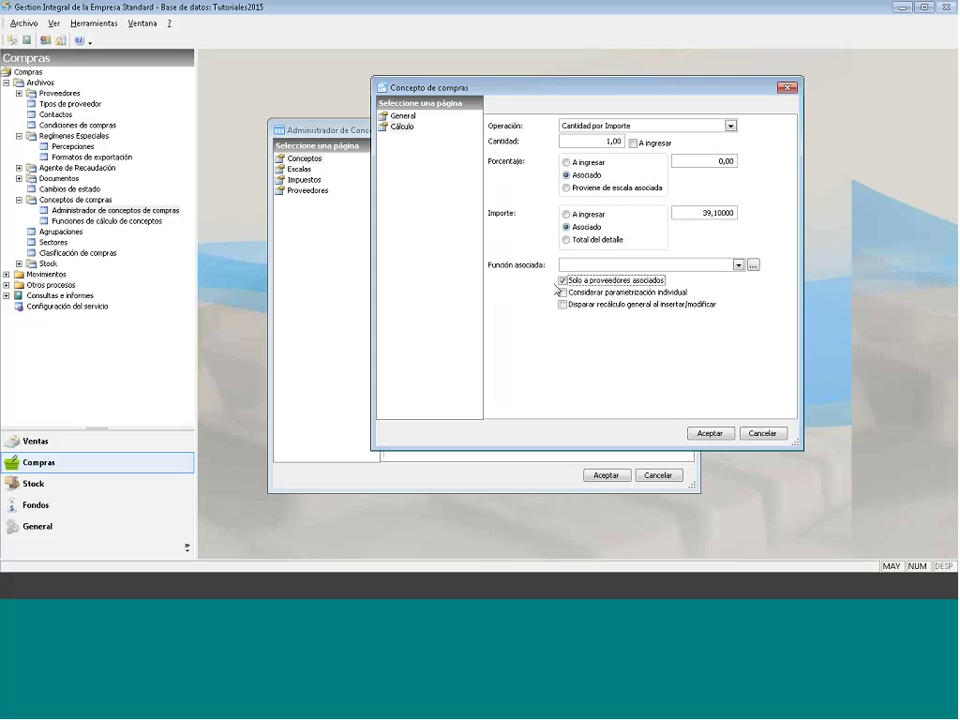
{"action": "left_click", "coordinate": [713, 434]}
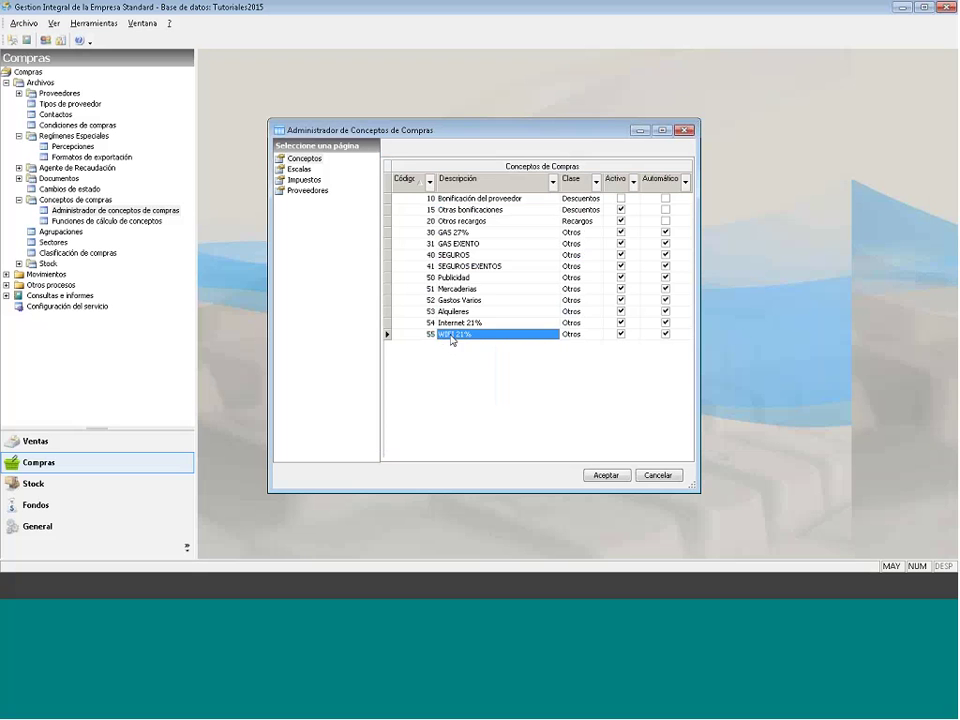
Step: Associate the supplier with code IPLAN to the WIFI 21% concept and accept the changes in the purchase concepts manager
{"action": "left_click", "coordinate": [300, 191]}
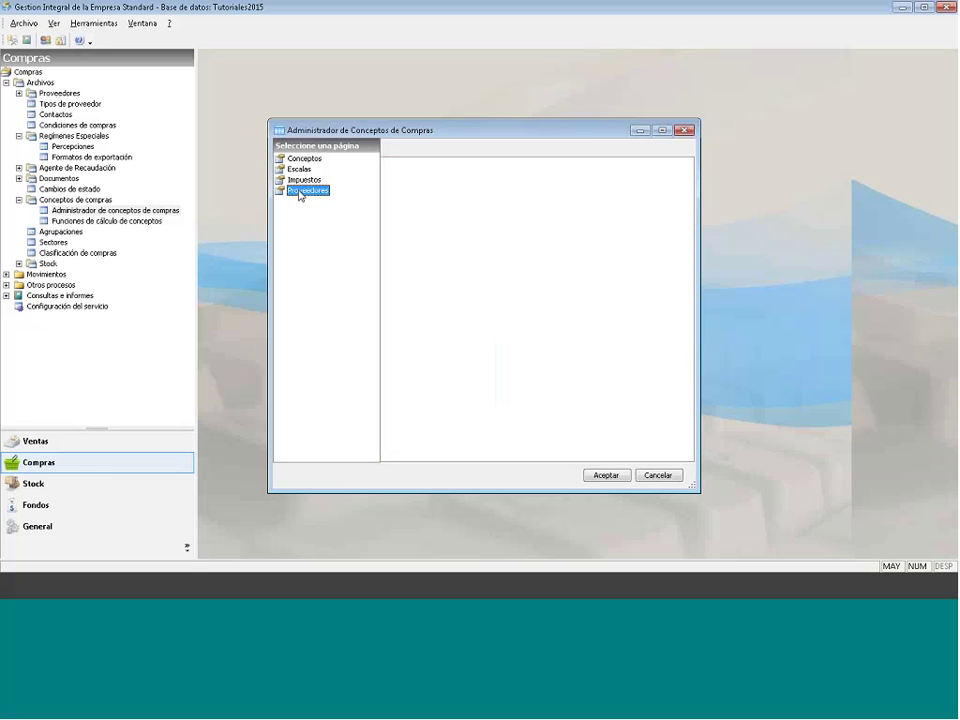
{"action": "right_click", "coordinate": [452, 209]}
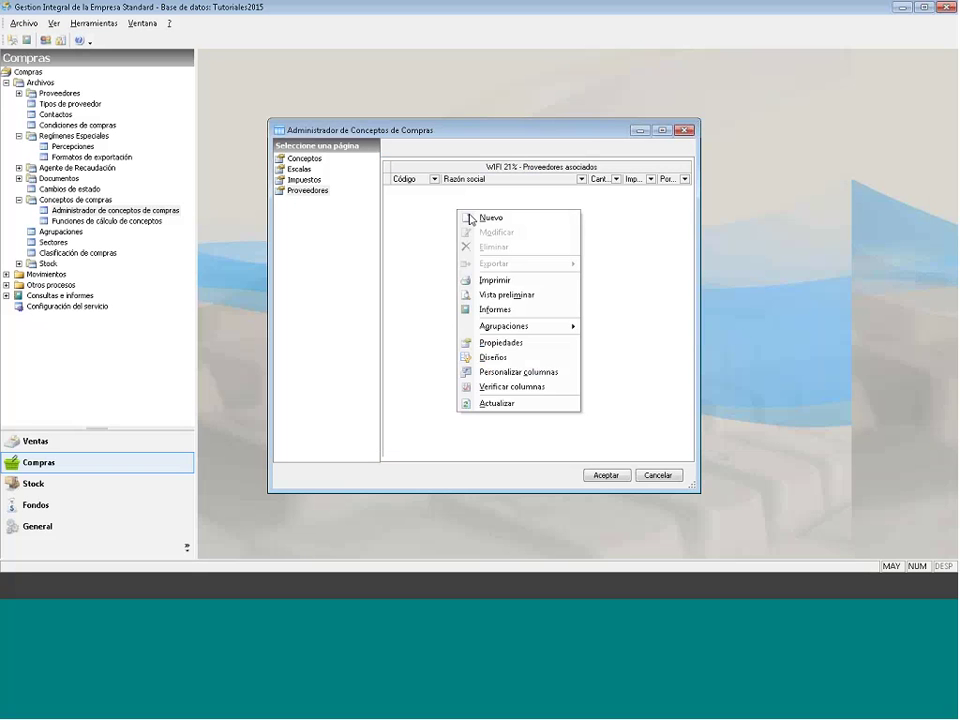
{"action": "left_click", "coordinate": [478, 217]}
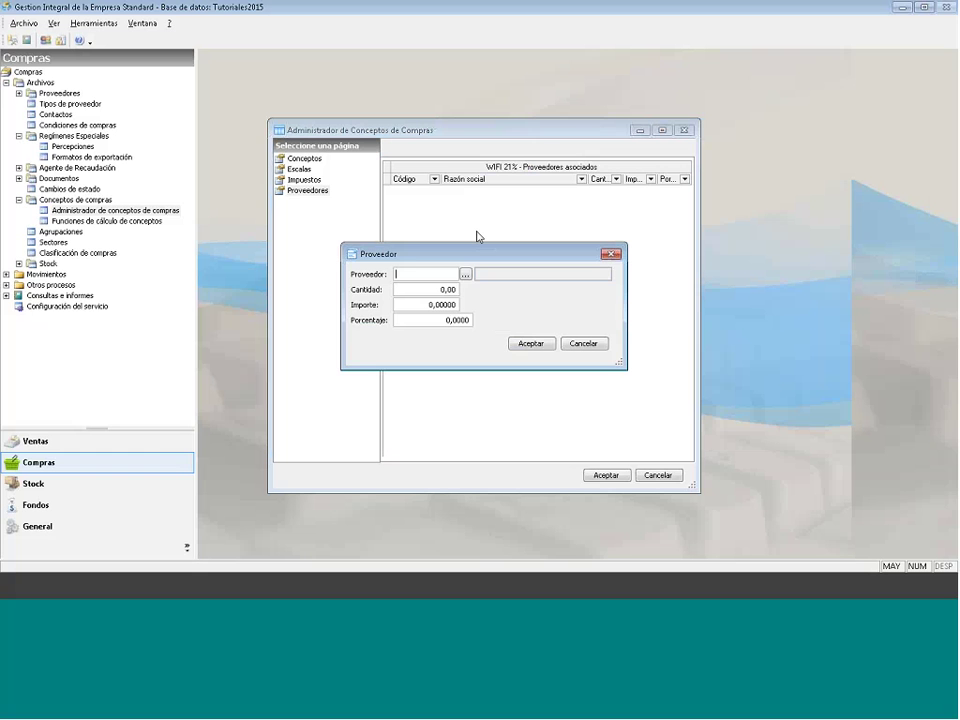
{"action": "type", "text": "IPLAN"}
{"action": "key", "text": "Tab"}
{"action": "key", "text": "Tab"}
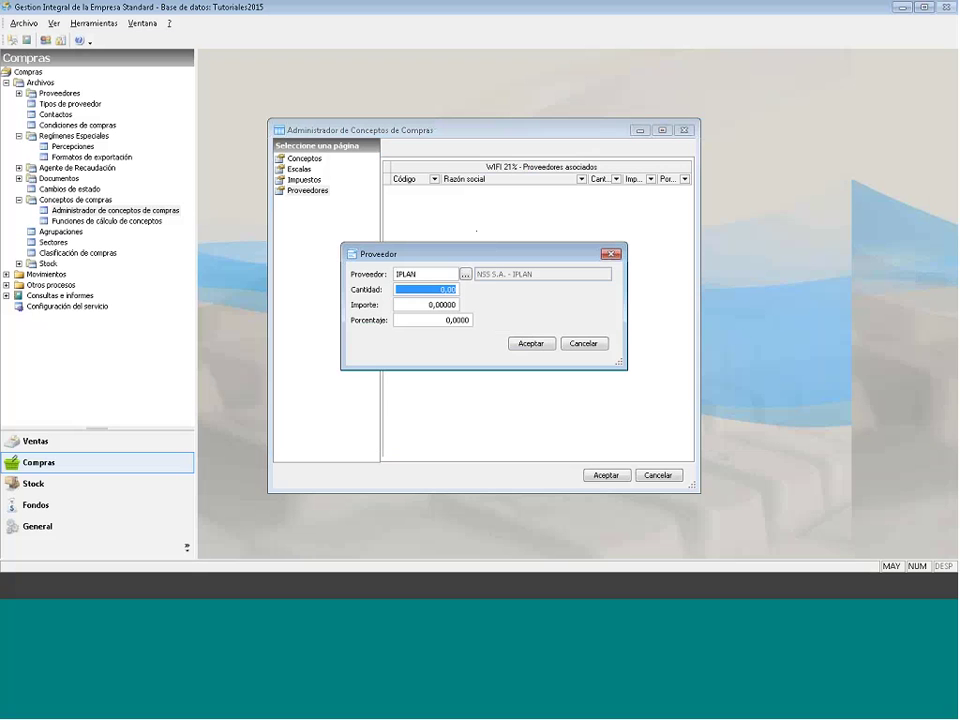
{"action": "left_click", "coordinate": [531, 344]}
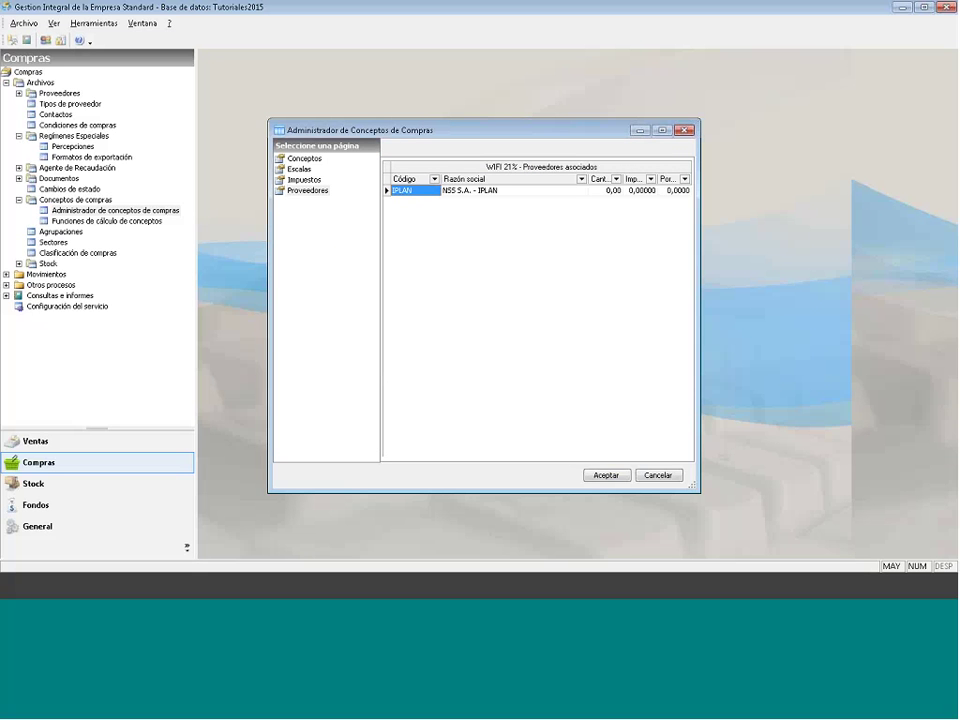
{"action": "left_click", "coordinate": [604, 475]}
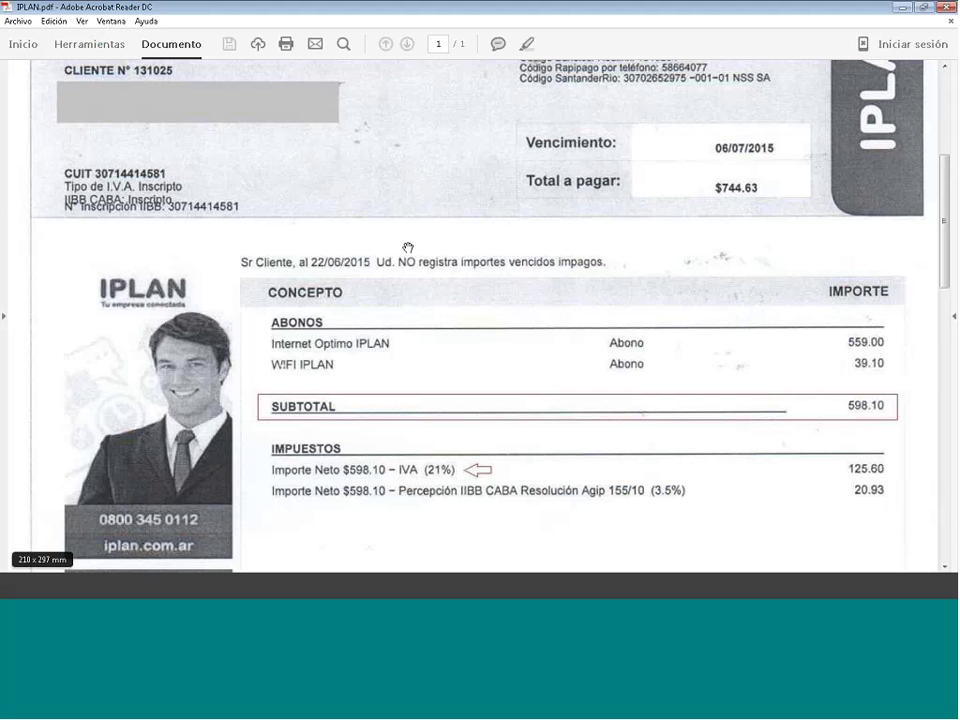
Step: Check the invoice's taxes, then open the purchase perception regimes and list those for Impuesto a los Ingresos Brutos
{"action": "scroll", "coordinate": [605, 249], "scroll_direction": "down", "scroll_amount": 1}
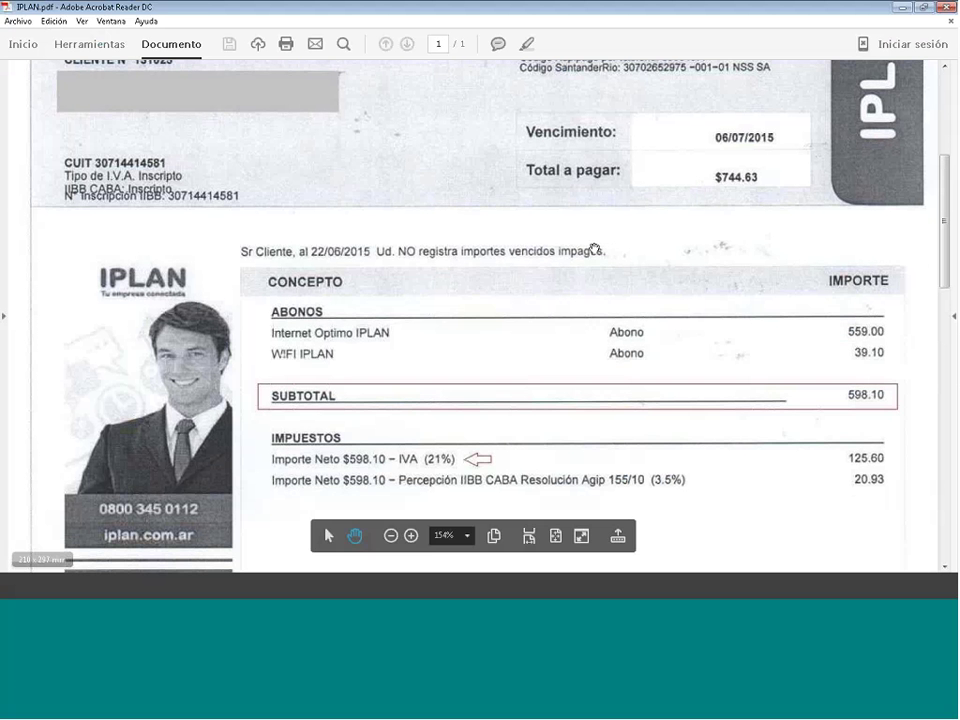
{"action": "scroll", "coordinate": [595, 249], "scroll_direction": "down", "scroll_amount": 3}
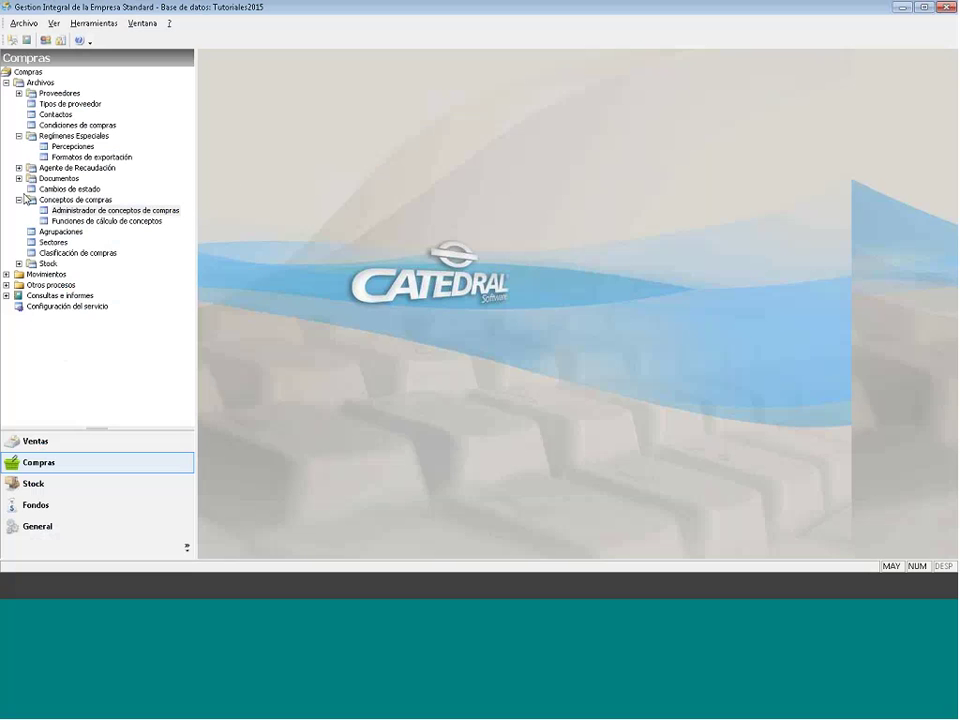
{"action": "double_click", "coordinate": [27, 199]}
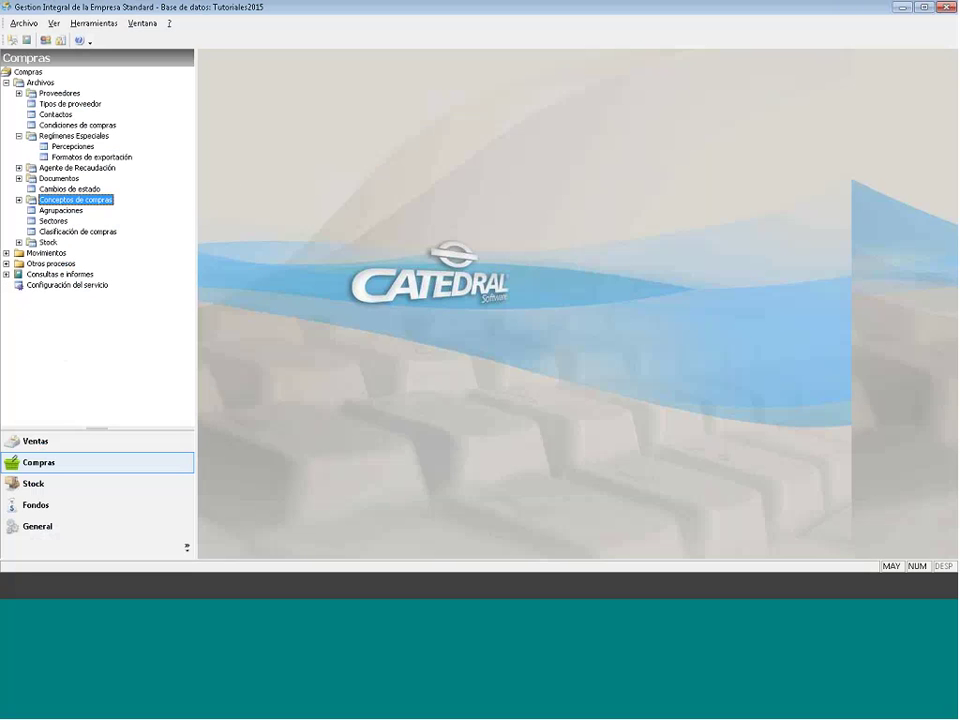
{"action": "left_click", "coordinate": [73, 148]}
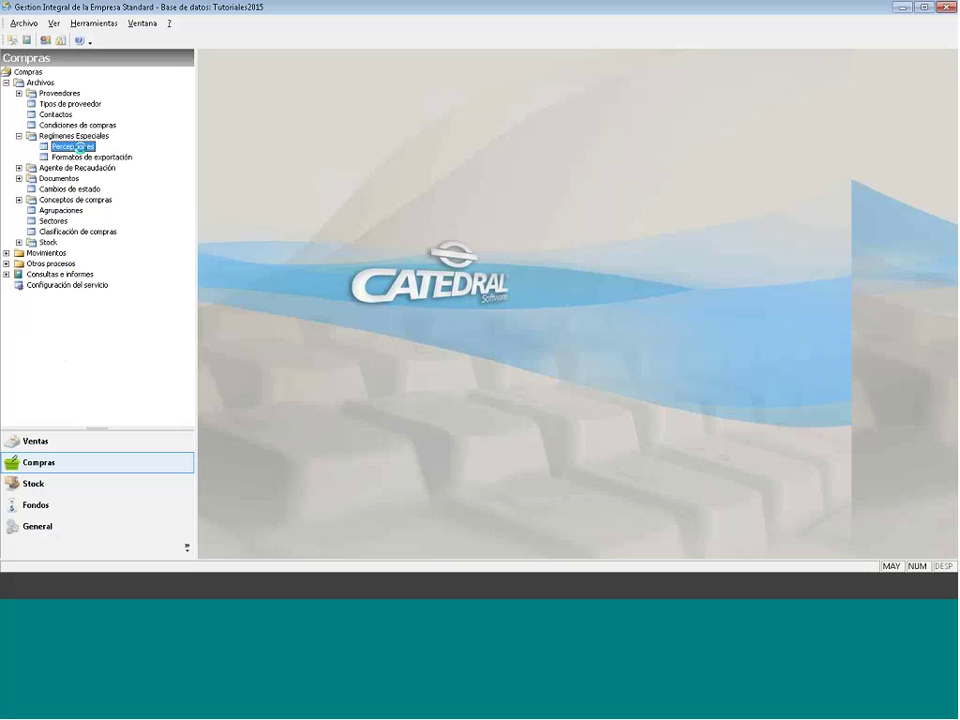
{"action": "double_click", "coordinate": [73, 147]}
{"action": "left_click", "coordinate": [535, 137]}
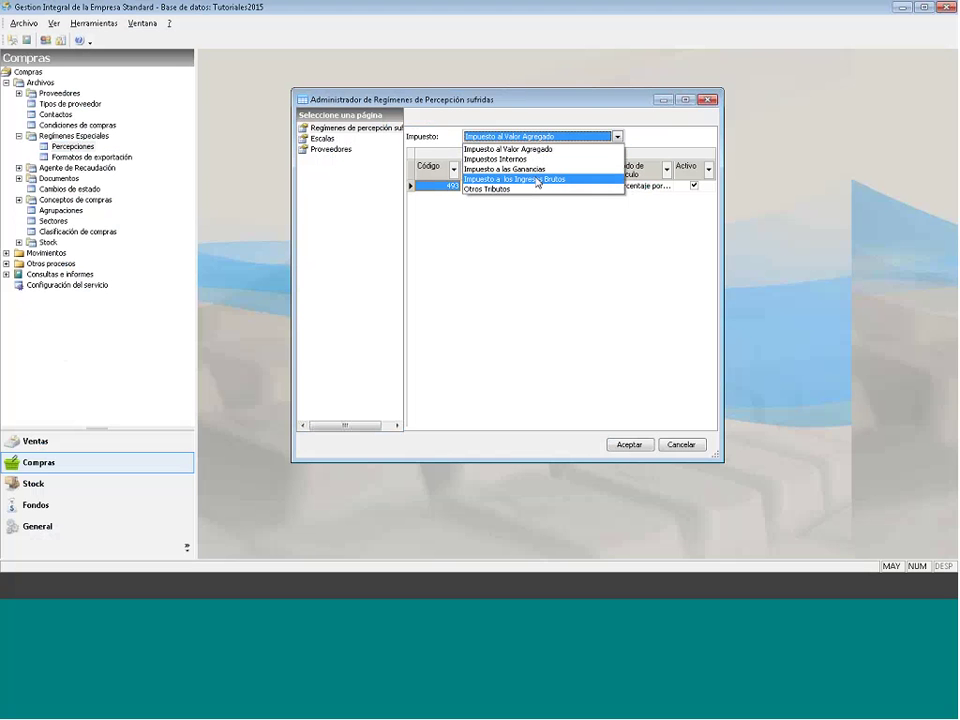
{"action": "left_click", "coordinate": [538, 180]}
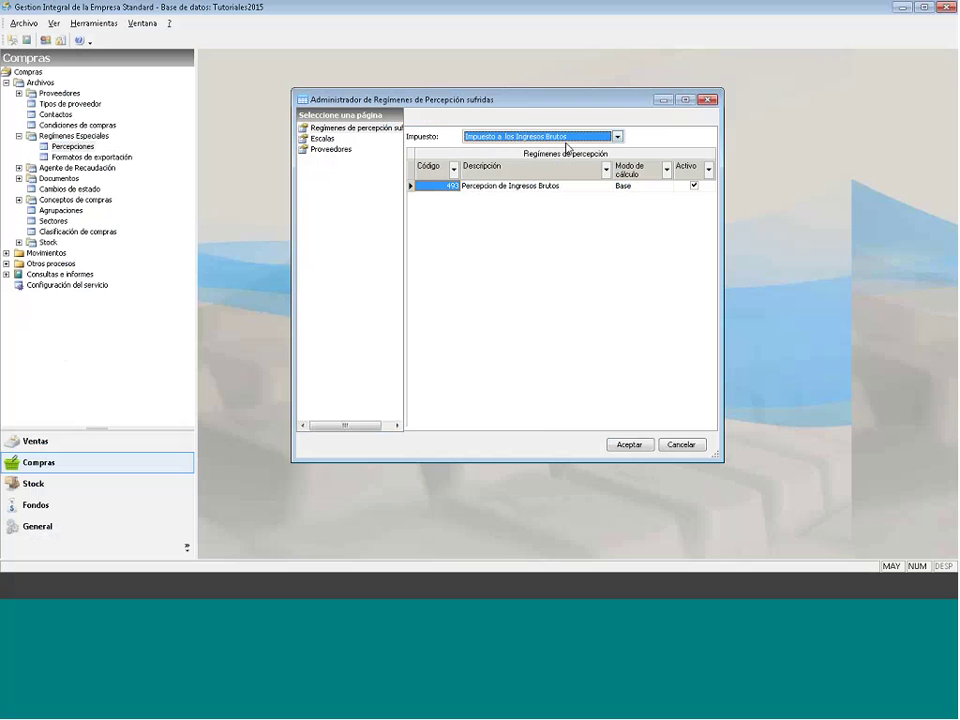
{"action": "type", "text": "1"}
Step: Create a new perception regime for Ingresos Brutos with regime code 2 and the description Percep II.BB
{"action": "right_click", "coordinate": [490, 241]}
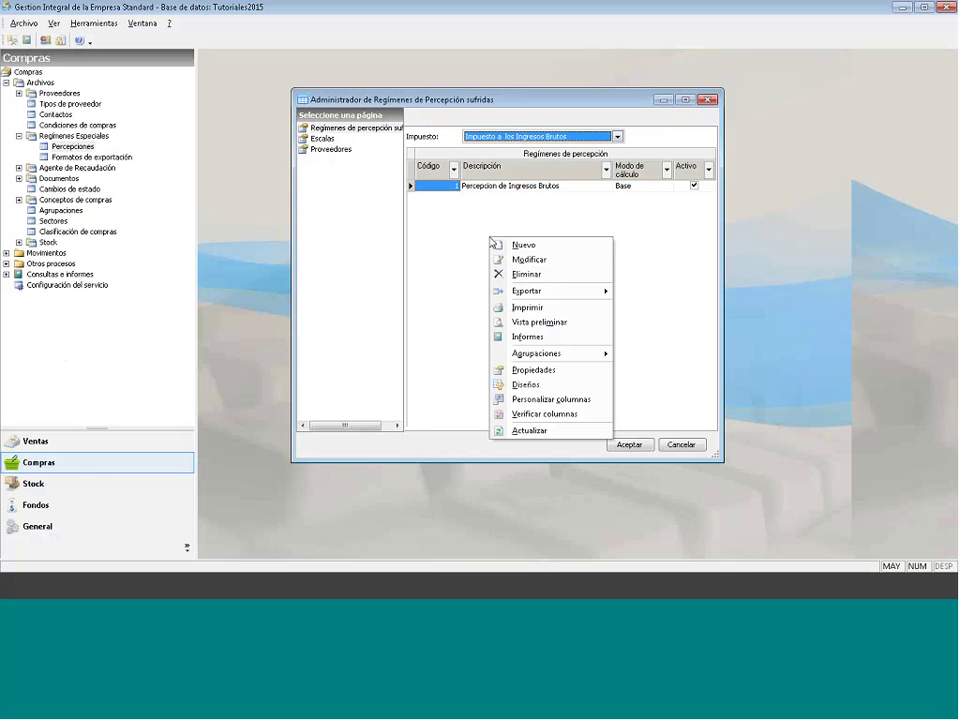
{"action": "left_click", "coordinate": [533, 250]}
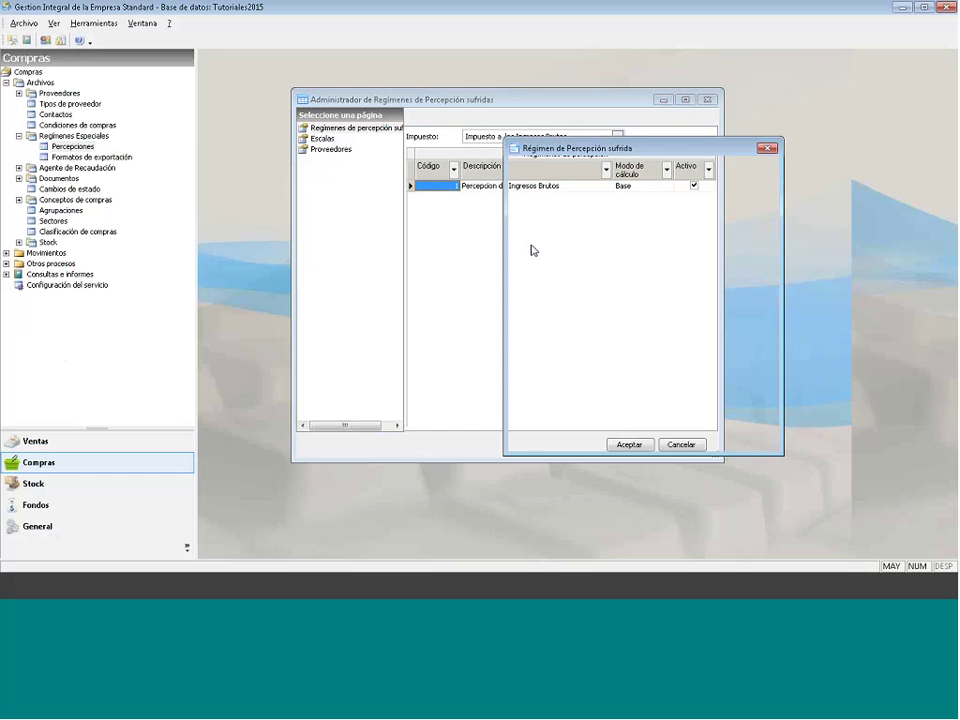
{"action": "type", "text": "2"}
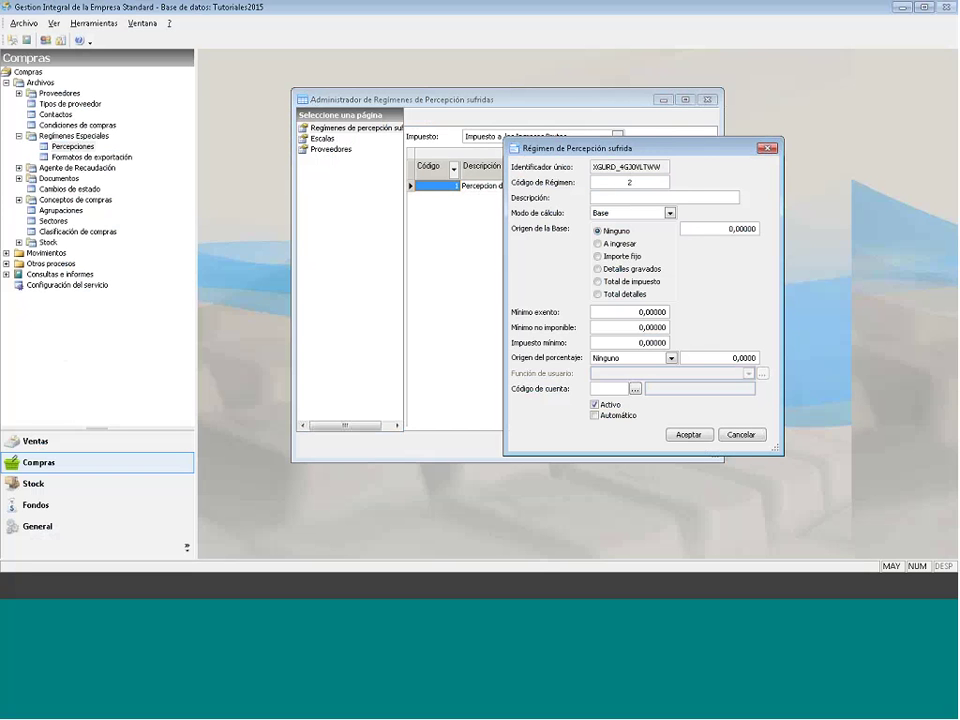
{"action": "left_click", "coordinate": [605, 197]}
{"action": "type", "text": "pERCEP"}
{"action": "key", "text": "BackSpace"}
{"action": "key", "text": "BackSpace"}
{"action": "key", "text": "BackSpace"}
{"action": "key", "text": "BackSpace"}
{"action": "key", "text": "BackSpace"}
{"action": "key", "text": "Caps_Lock"}
{"action": "type", "text": "ercep II.BB"}
Step: Set the regime's calculation mode to Porcentaje por Base, the base origin to Total detalles, and an associated percentage of 3,5
{"action": "left_click", "coordinate": [647, 214]}
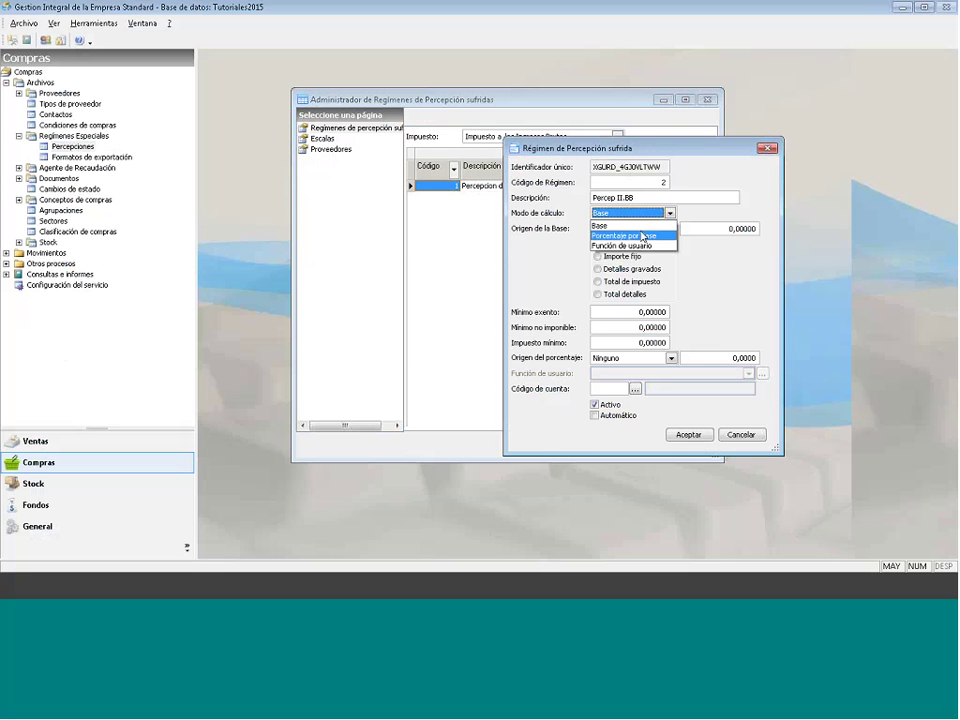
{"action": "left_click", "coordinate": [642, 236]}
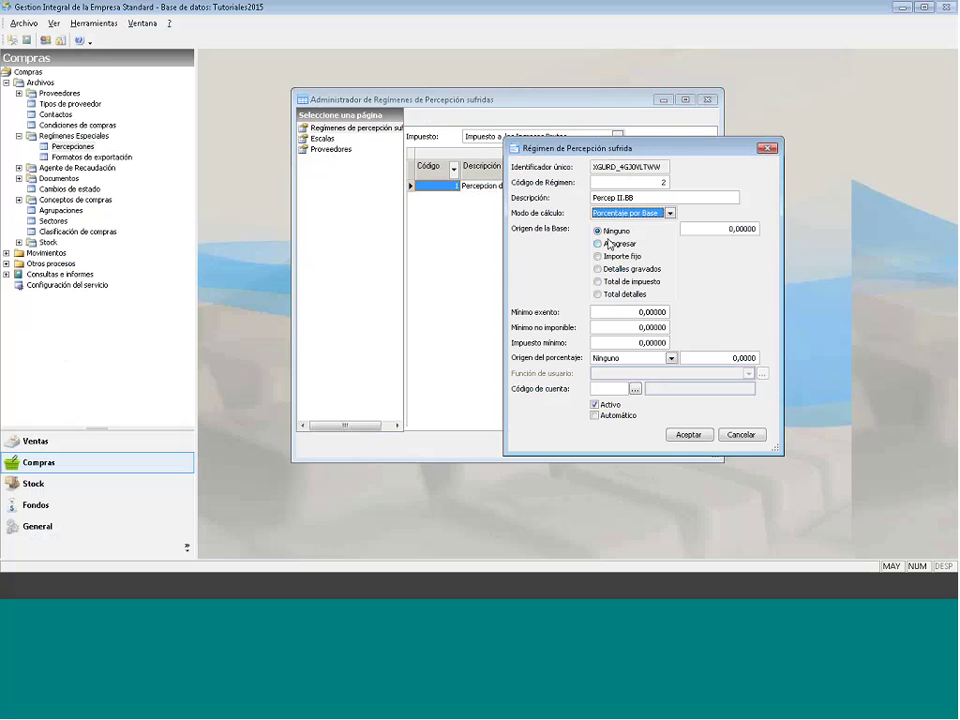
{"action": "left_click", "coordinate": [598, 295]}
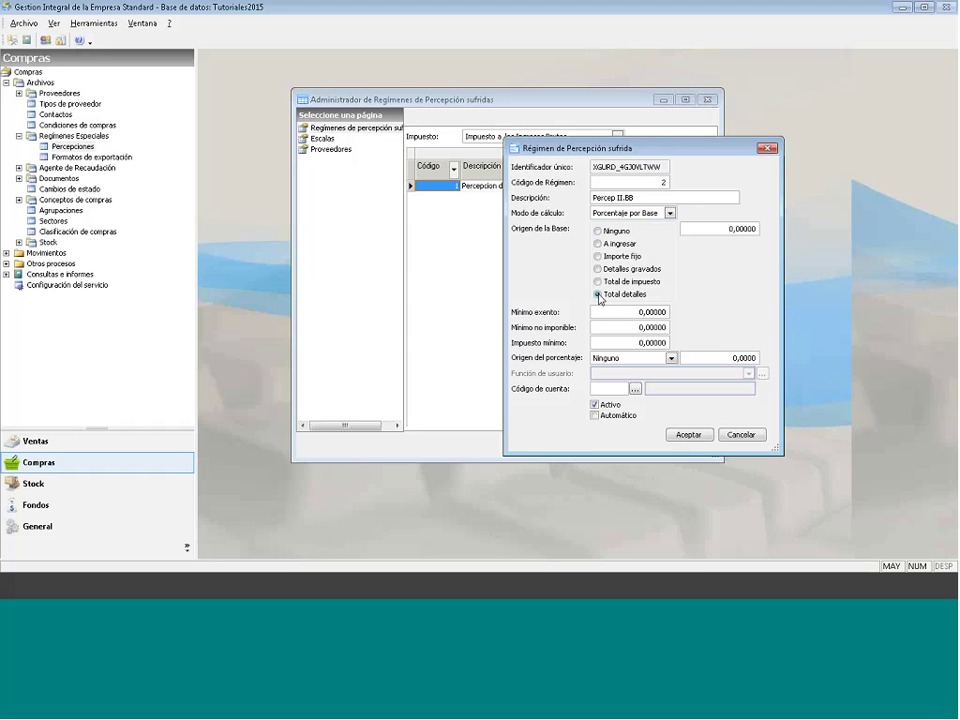
{"action": "left_click", "coordinate": [645, 358]}
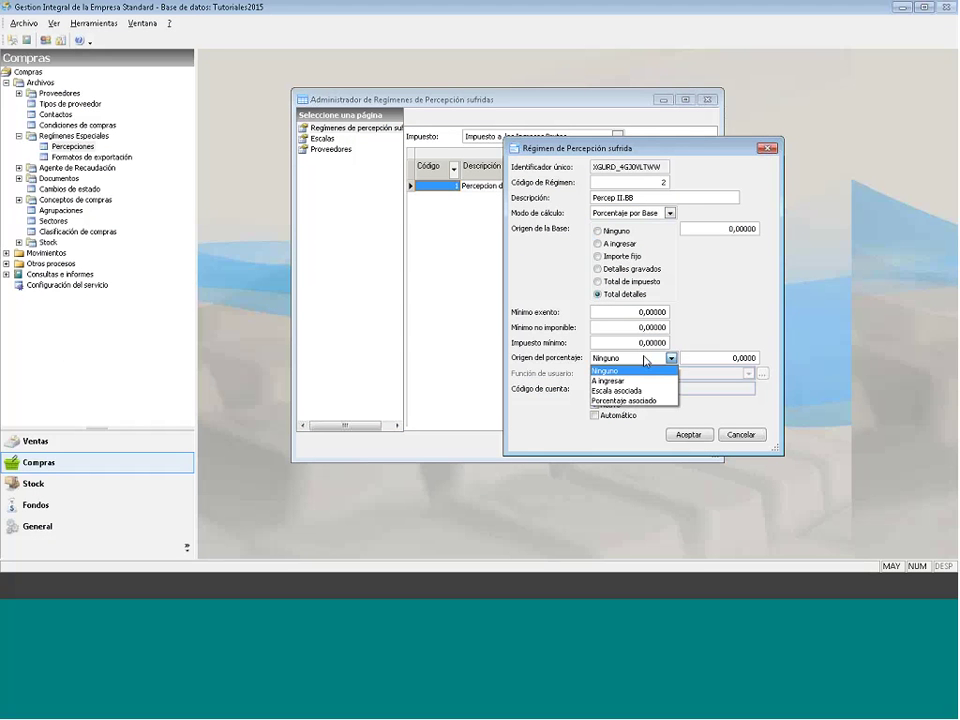
{"action": "left_click", "coordinate": [637, 401]}
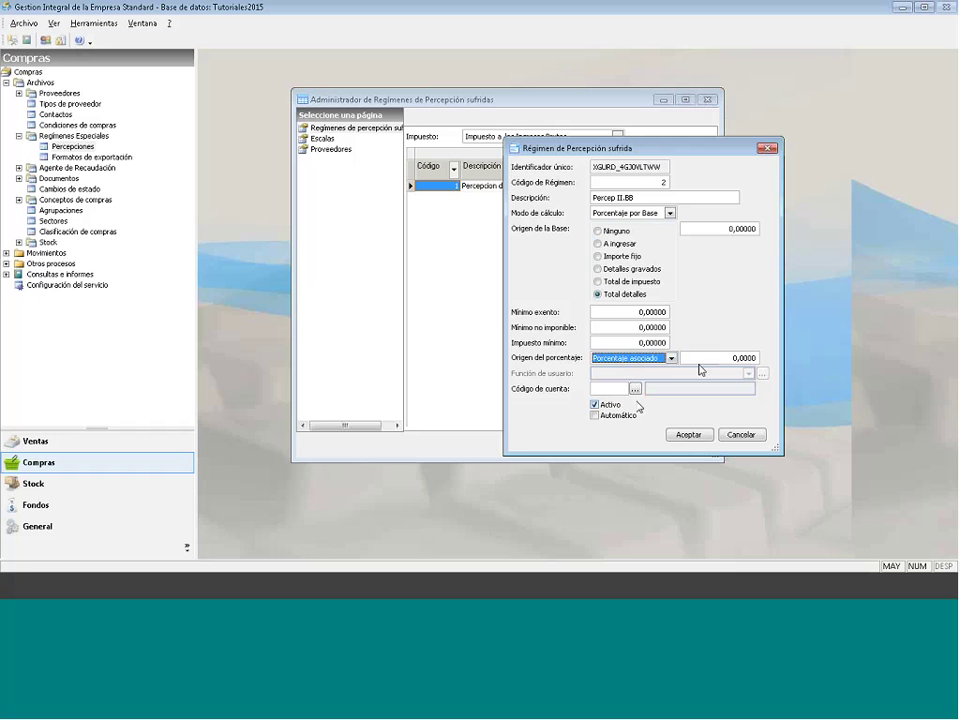
{"action": "key", "text": "Tab"}
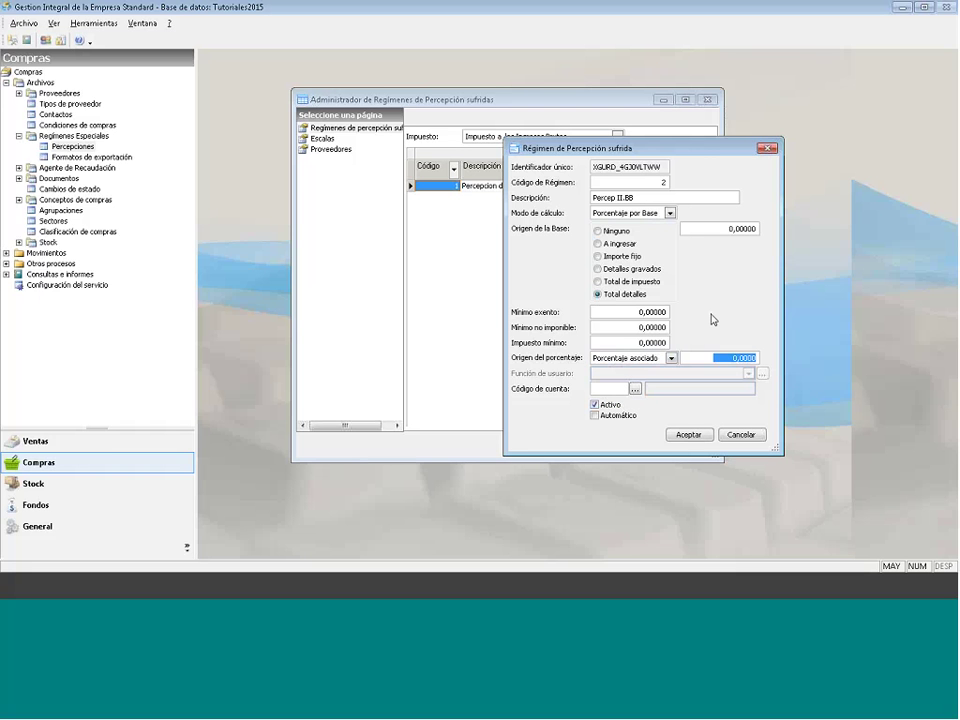
{"action": "type", "text": "3,5"}
Step: Assign the Percepciones I. Brutos Sufridas account to the regime, mark it as automatic, and save it
{"action": "left_click", "coordinate": [634, 389]}
{"action": "left_click", "coordinate": [477, 370]}
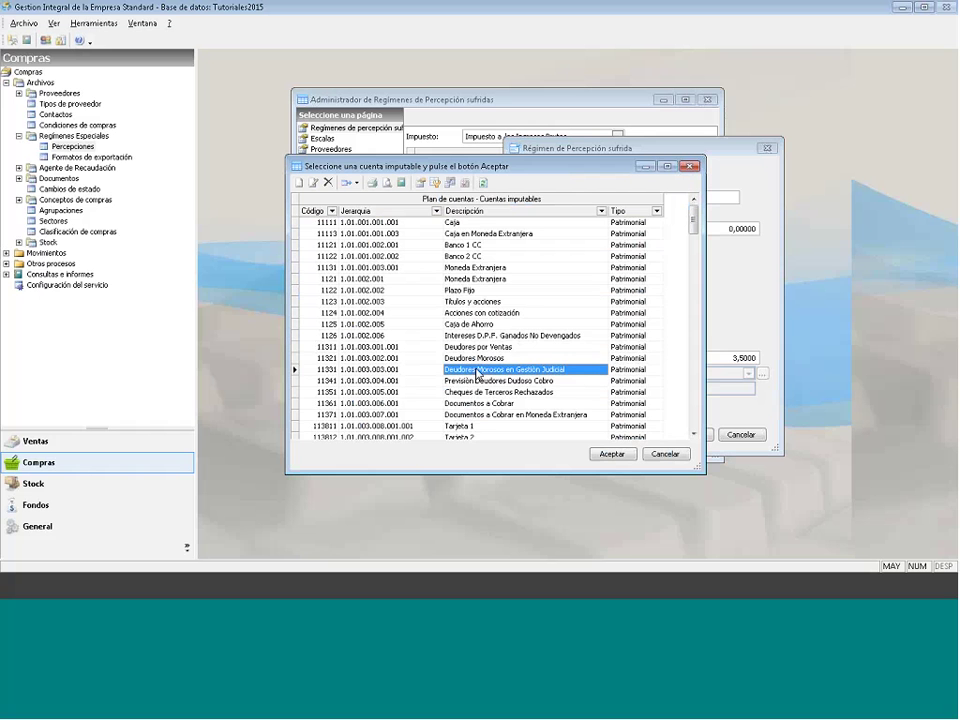
{"action": "key", "text": "Down"}
{"action": "type", "text": "ercep"}
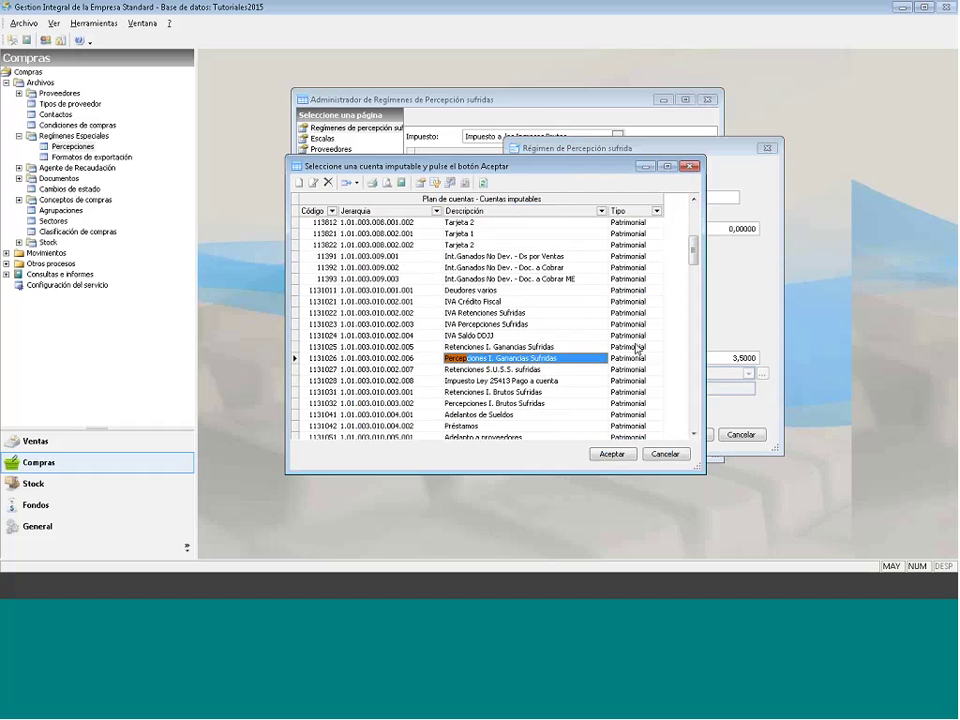
{"action": "left_click", "coordinate": [516, 404]}
{"action": "left_click", "coordinate": [611, 455]}
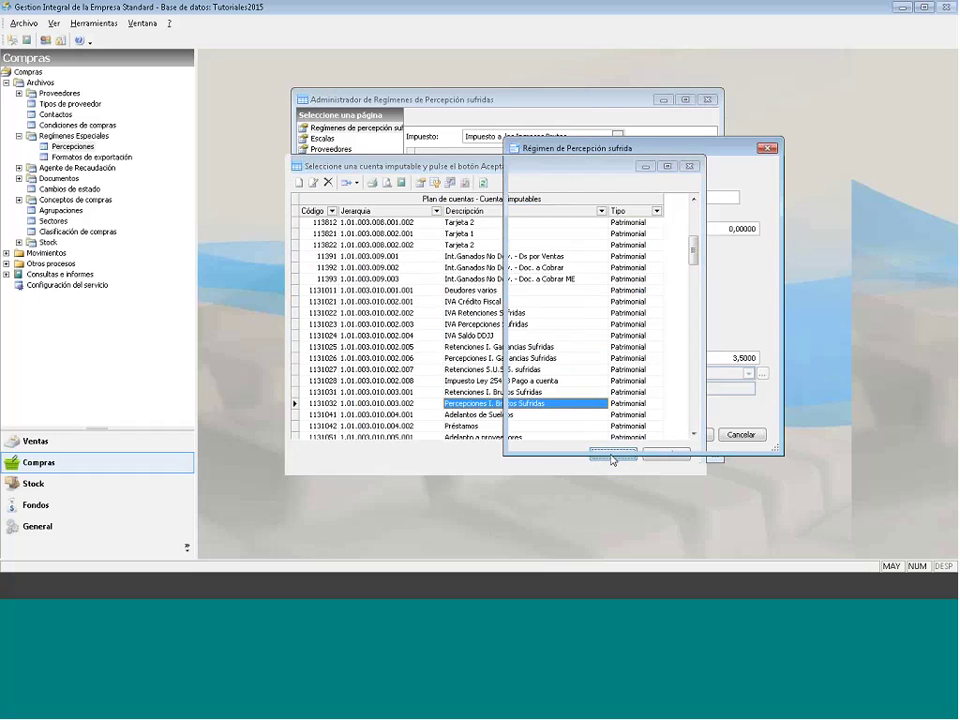
{"action": "left_click", "coordinate": [595, 415]}
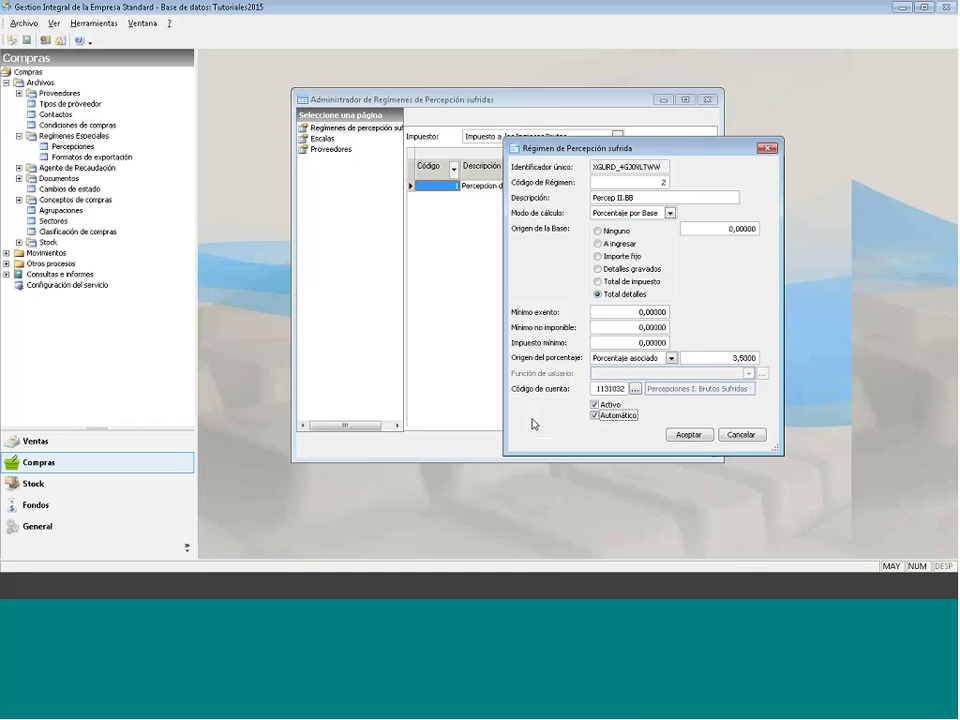
{"action": "left_click", "coordinate": [687, 436]}
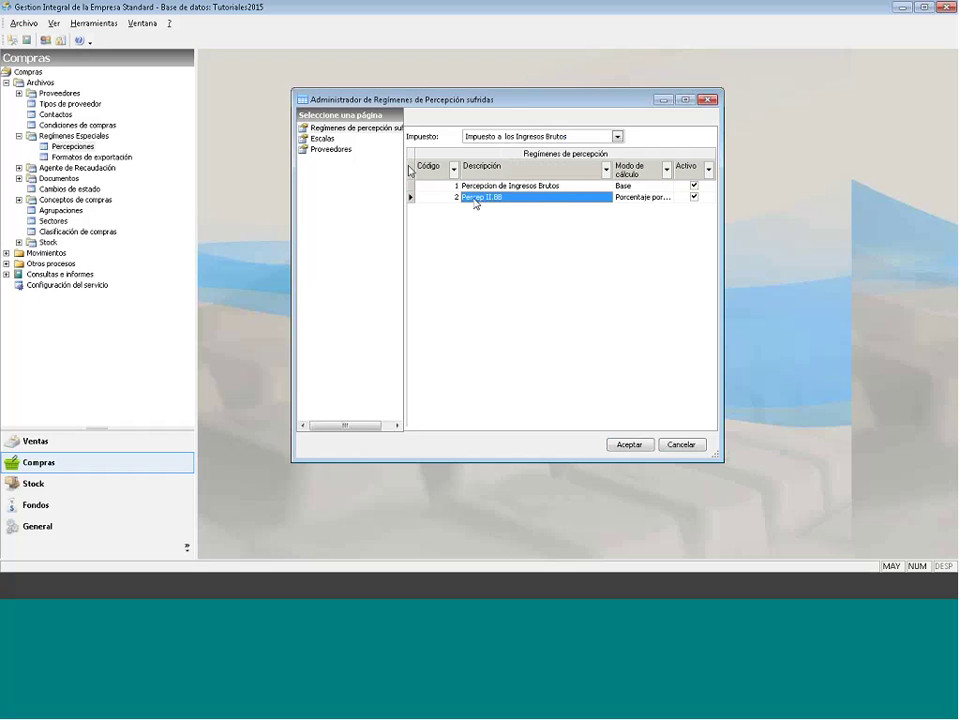
Step: Associate the Servicios supplier IPLAN with the Percep II.BB regime and accept the changes in the perception regimes manager
{"action": "left_click", "coordinate": [324, 151]}
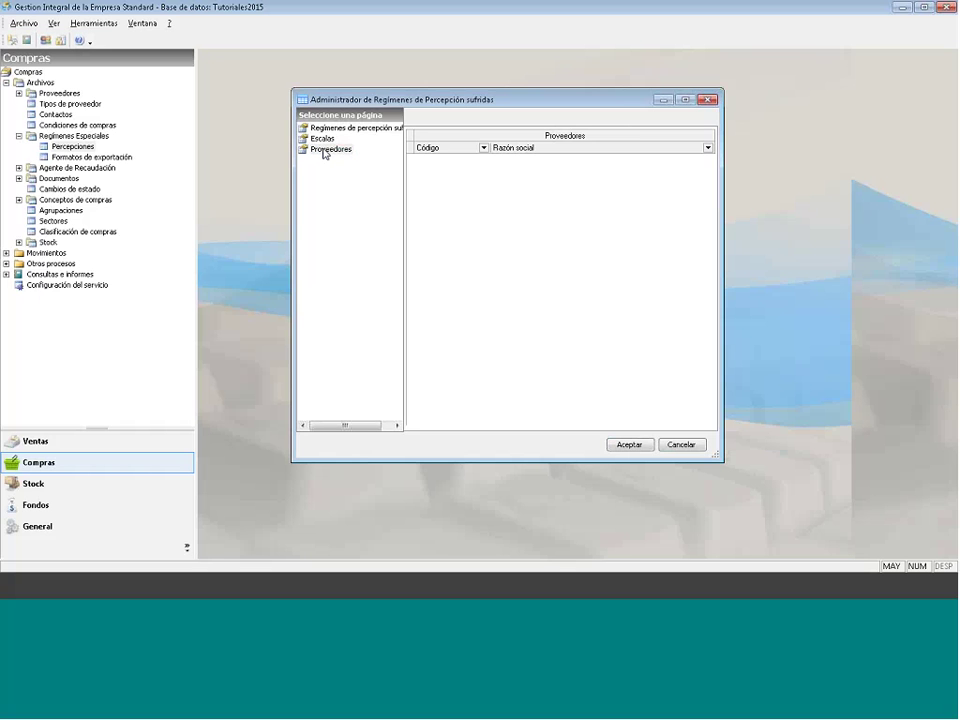
{"action": "right_click", "coordinate": [457, 180]}
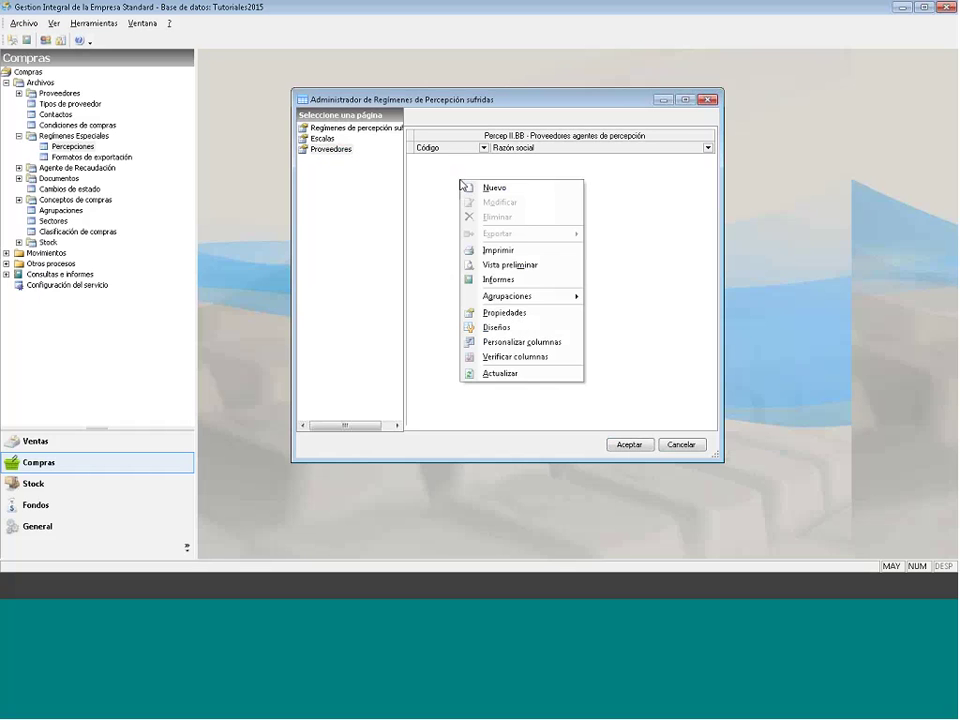
{"action": "left_click", "coordinate": [486, 190]}
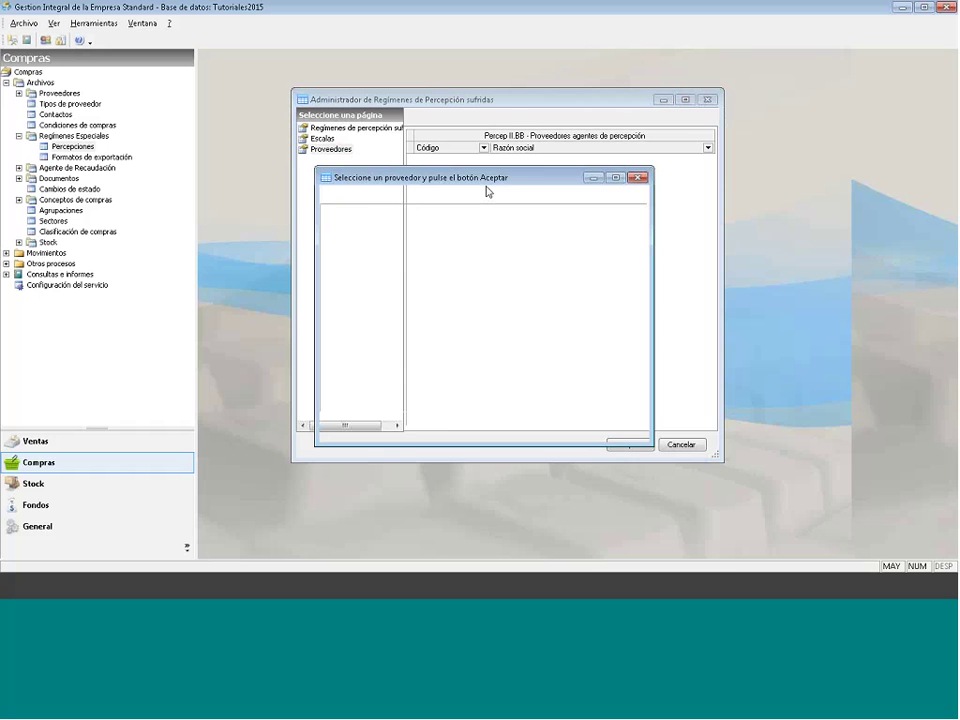
{"action": "left_click", "coordinate": [453, 197]}
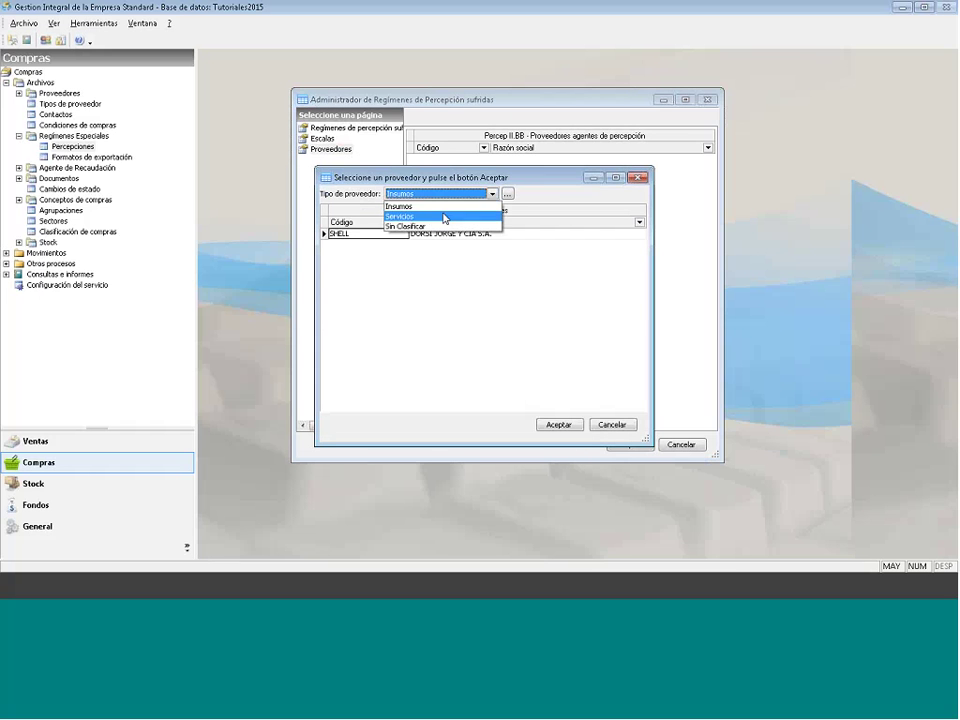
{"action": "left_click", "coordinate": [443, 207]}
{"action": "key", "text": "Down"}
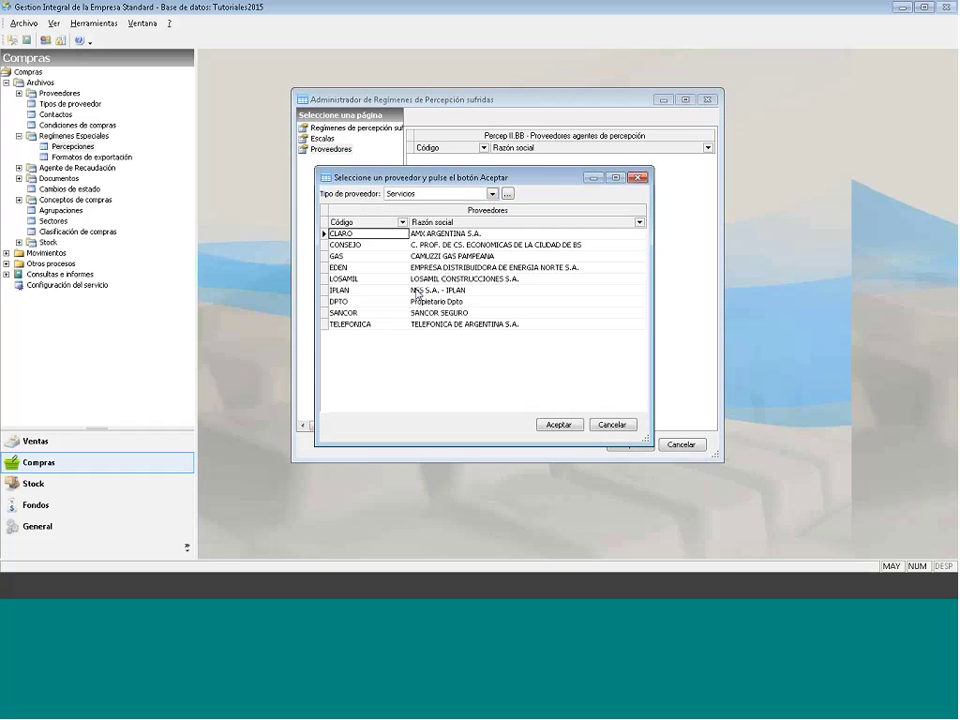
{"action": "left_click", "coordinate": [436, 292]}
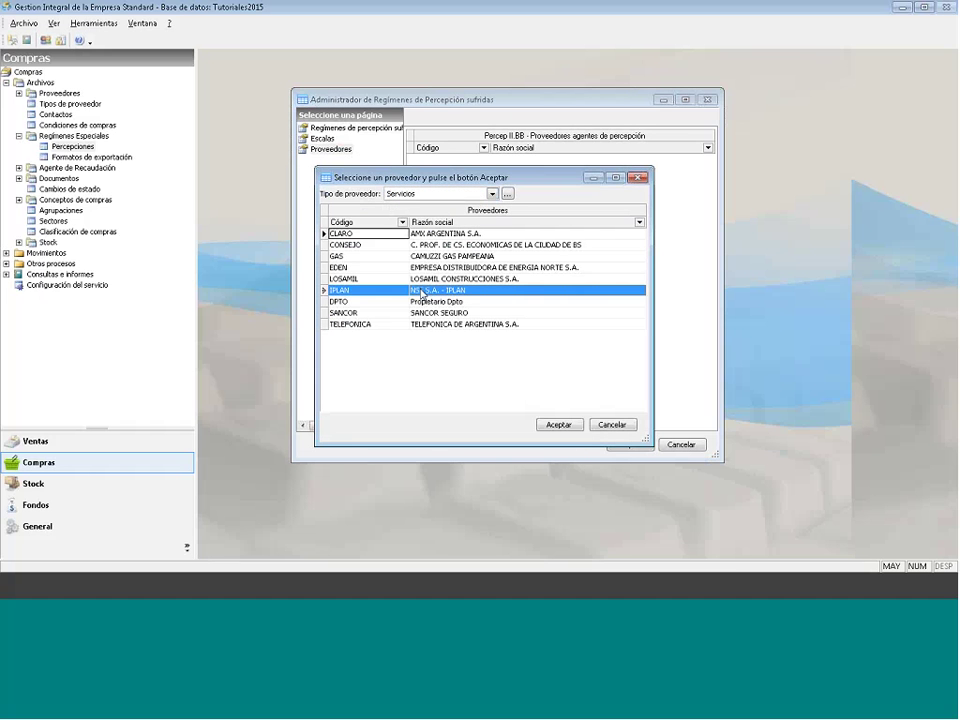
{"action": "left_click", "coordinate": [555, 425]}
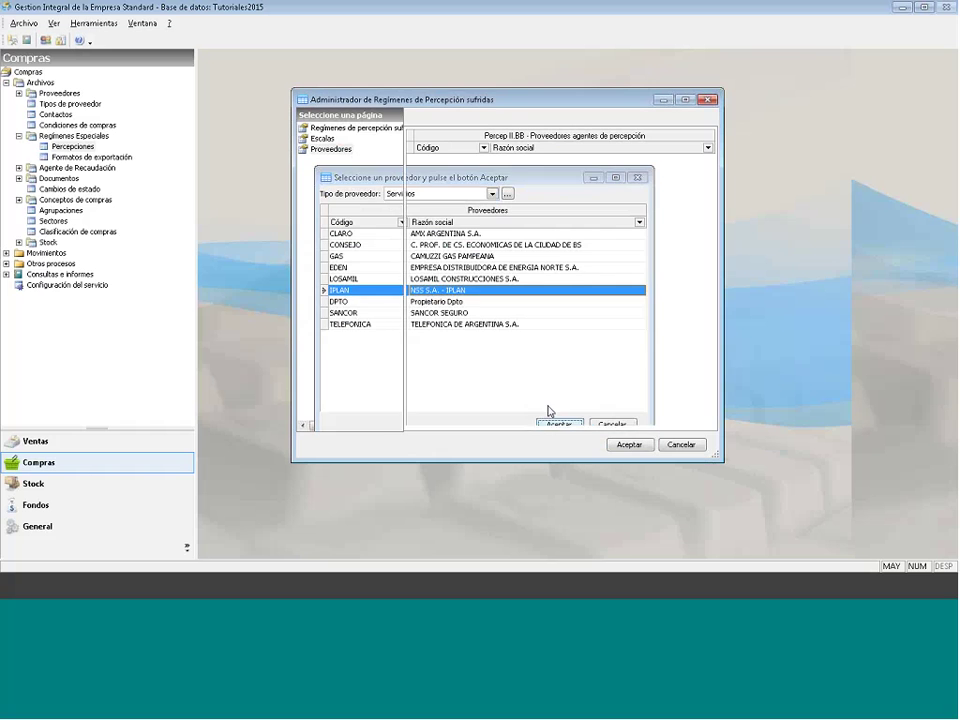
{"action": "left_click", "coordinate": [629, 445]}
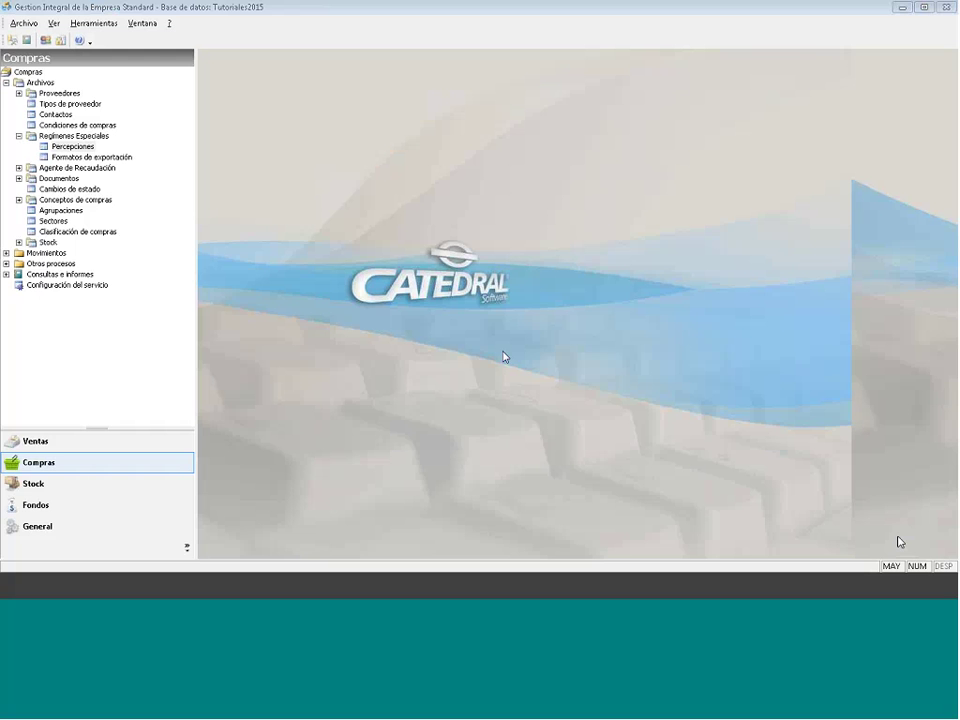
Step: Open the expense invoices (Gastos - Facturas) under Movimientos and start a new invoice
{"action": "left_click", "coordinate": [6, 83]}
{"action": "left_click", "coordinate": [6, 93]}
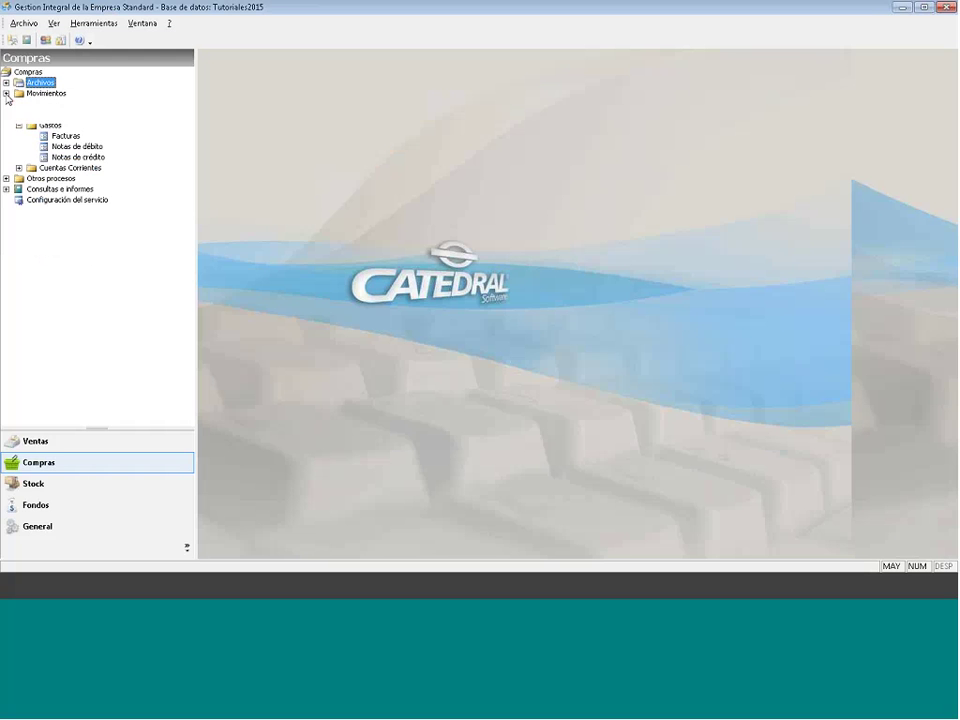
{"action": "double_click", "coordinate": [67, 137]}
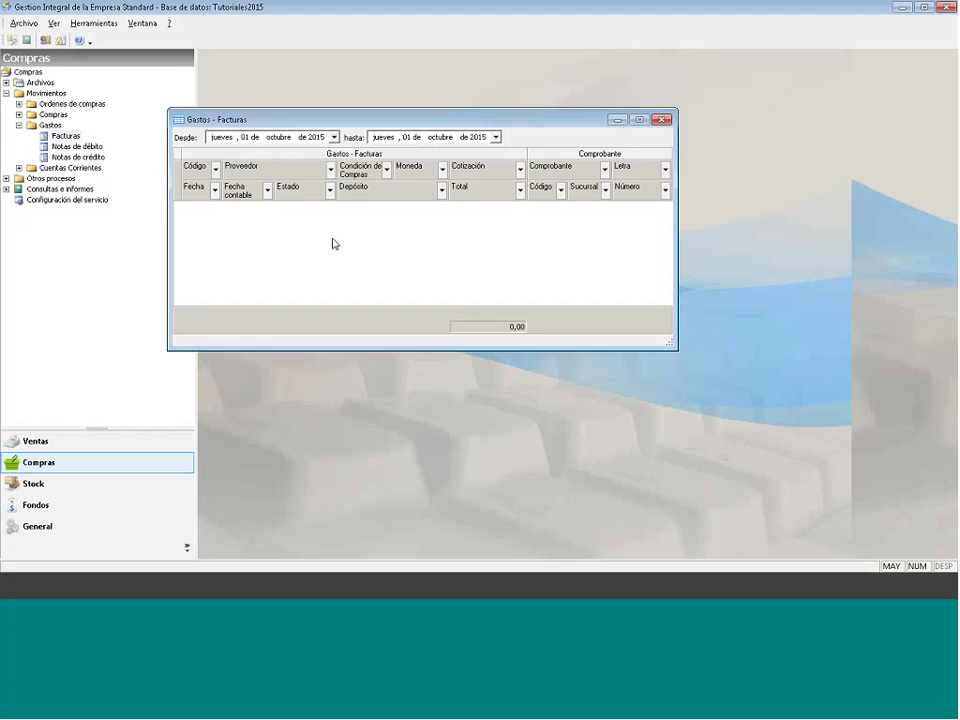
{"action": "right_click", "coordinate": [335, 244]}
{"action": "left_click", "coordinate": [355, 253]}
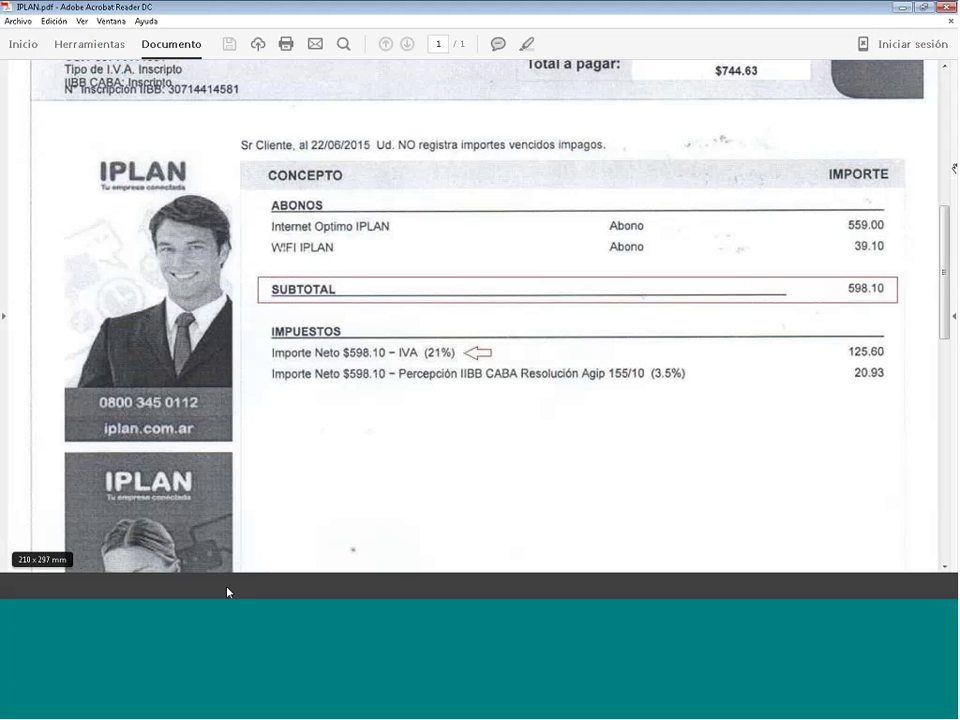
Step: Check the header of the IPLAN PDF invoice, then set the new invoice's date to 23/06/2015 and its supplier to iplan
{"action": "scroll", "coordinate": [955, 130], "scroll_direction": "up", "scroll_amount": 1}
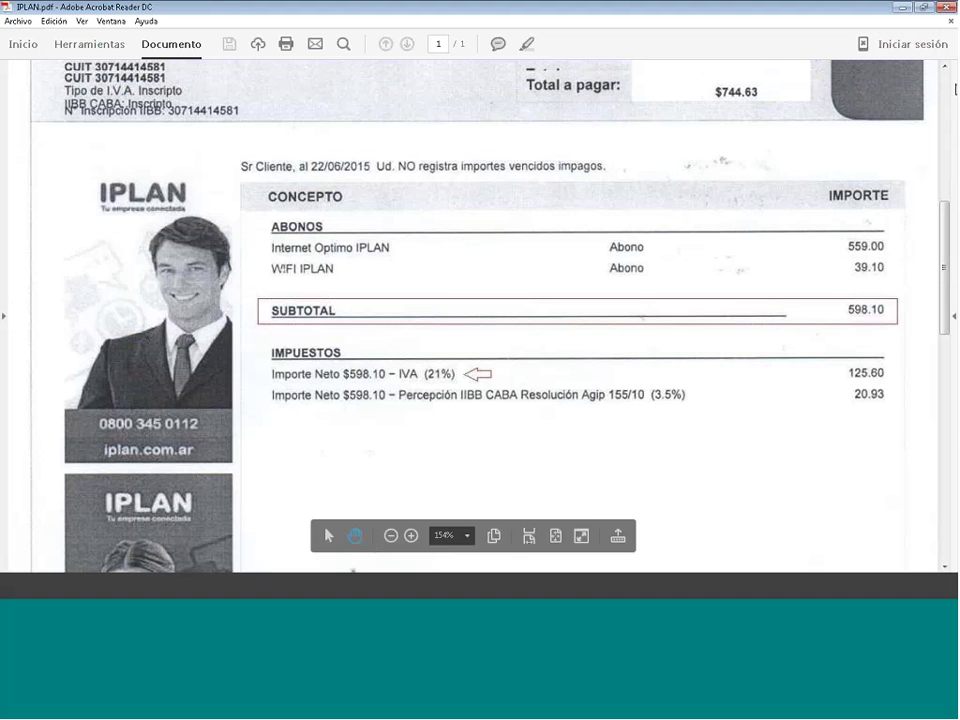
{"action": "scroll", "coordinate": [431, 407], "scroll_direction": "up", "scroll_amount": 5}
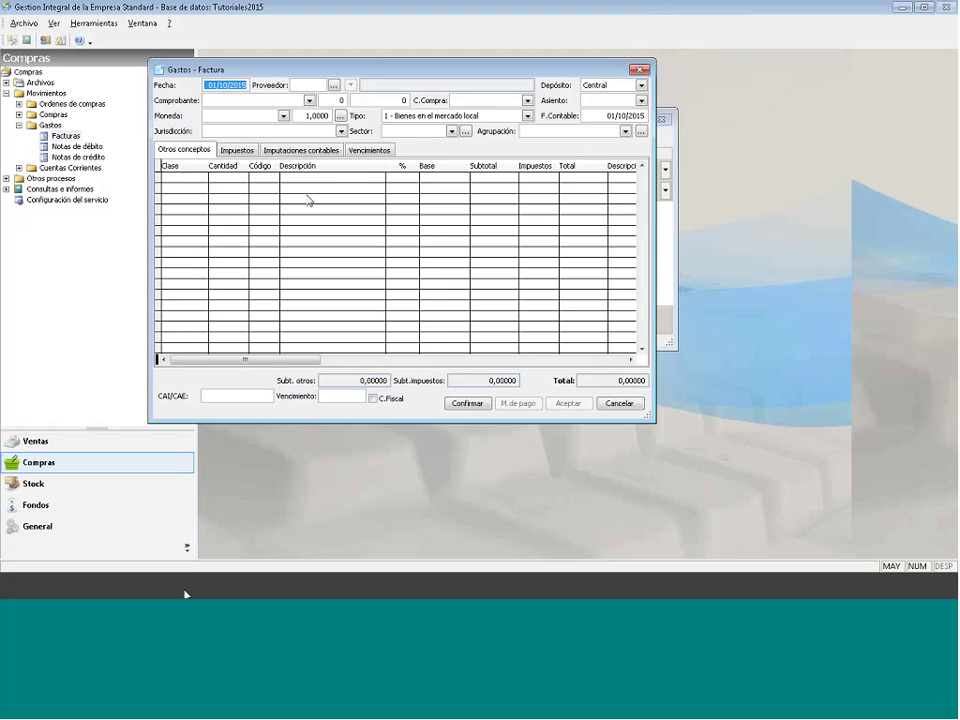
{"action": "type", "text": "23/06/2015"}
{"action": "left_click", "coordinate": [305, 85]}
{"action": "type", "text": "ipla"}
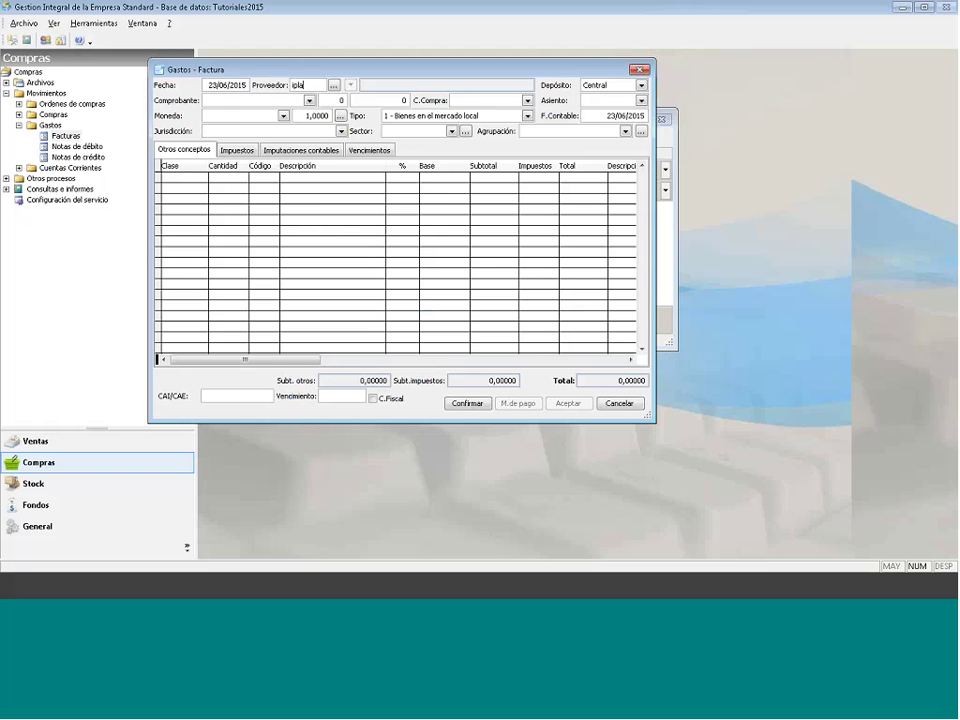
{"action": "type", "text": "n"}
{"action": "key", "text": "Tab"}
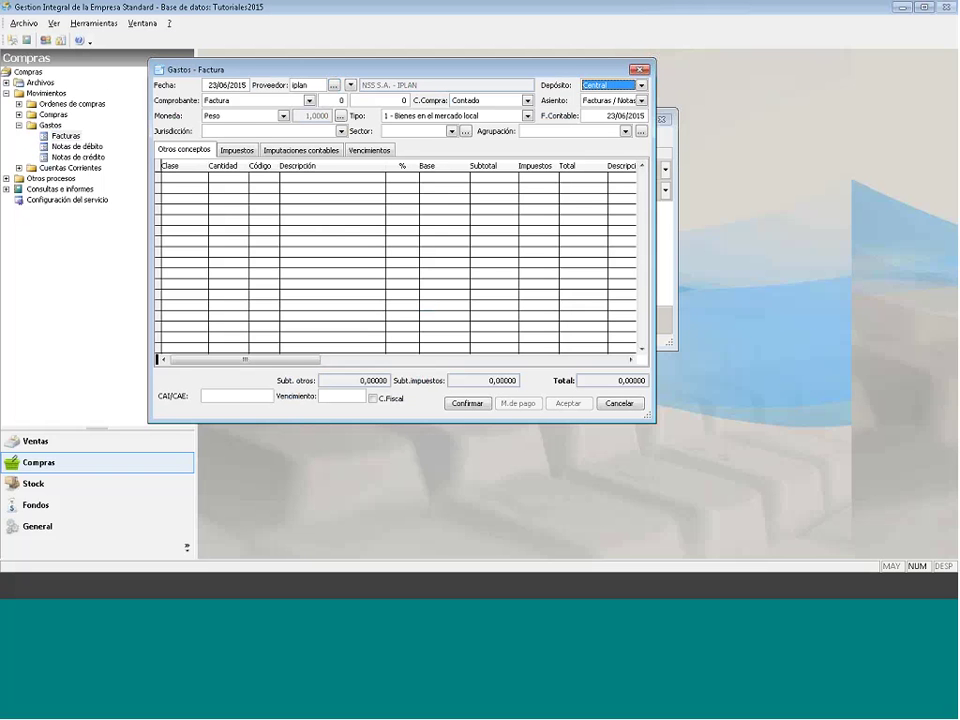
{"action": "left_click", "coordinate": [335, 86]}
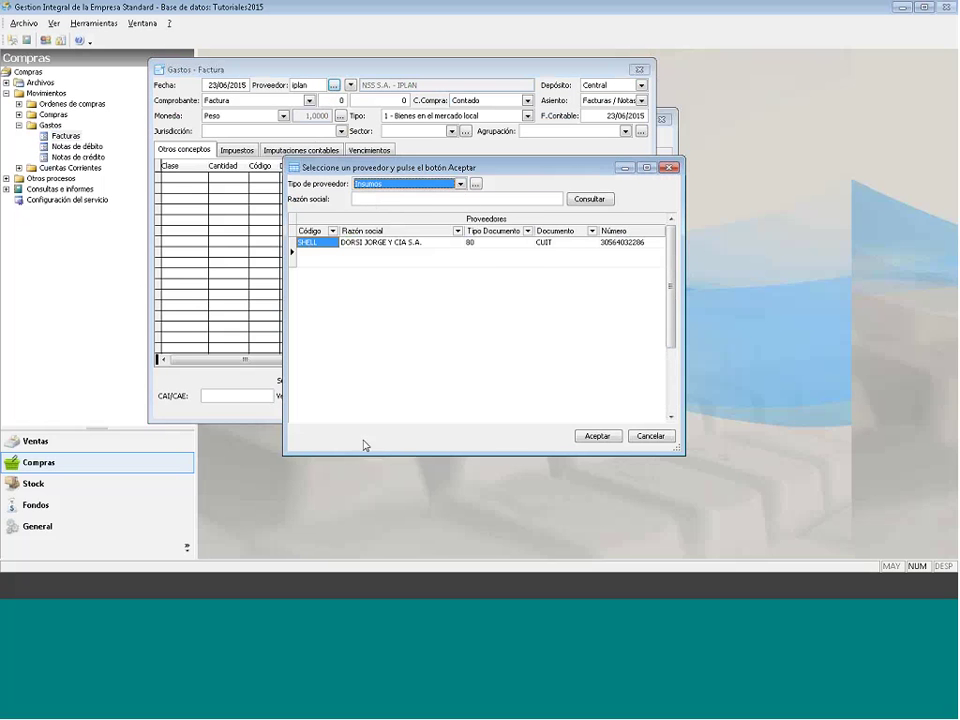
{"action": "key", "text": "Down"}
{"action": "left_click", "coordinate": [670, 168]}
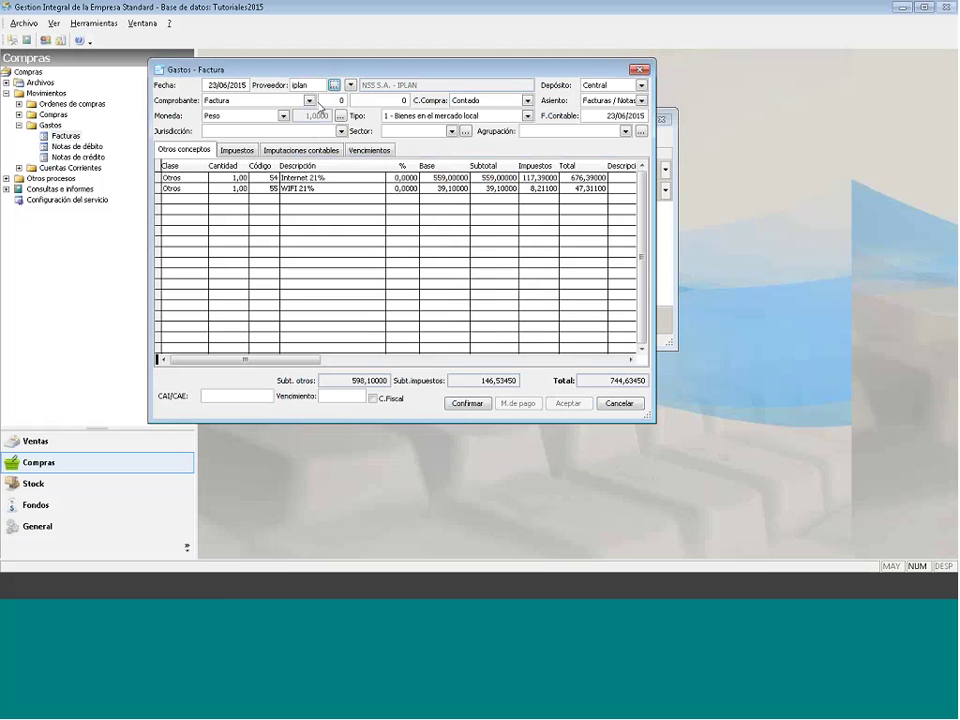
Step: Consult the PDF invoice for its number and fill in the voucher with branch 5 and number 1025533
{"action": "left_click", "coordinate": [321, 103]}
{"action": "left_click", "coordinate": [224, 590]}
{"action": "left_click", "coordinate": [593, 260]}
{"action": "type", "text": "5"}
{"action": "key", "text": "Tab"}
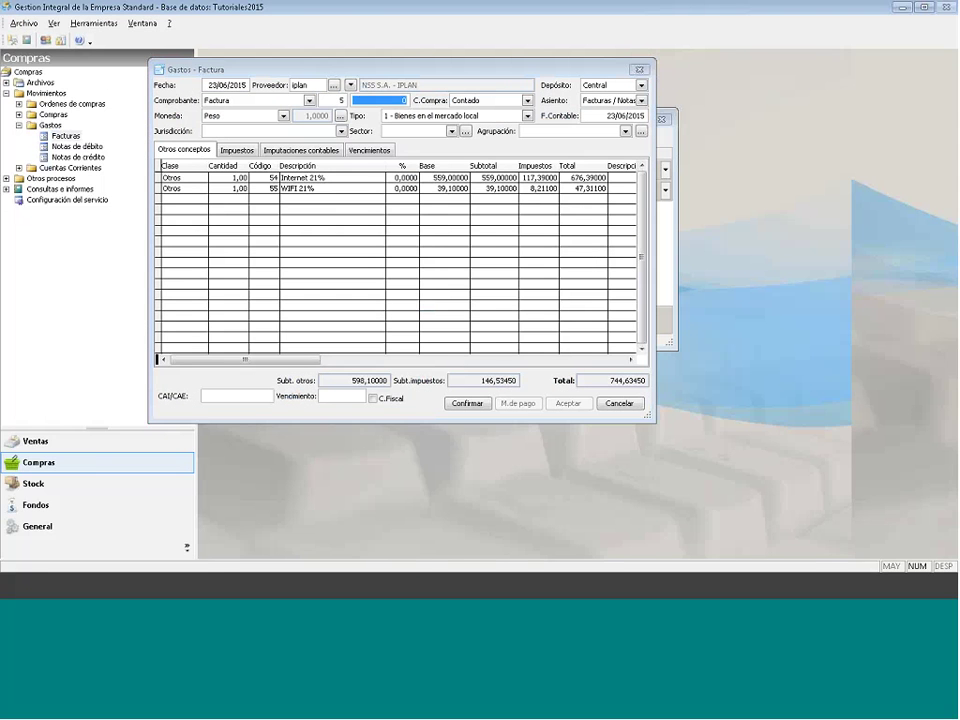
{"action": "left_click", "coordinate": [228, 594]}
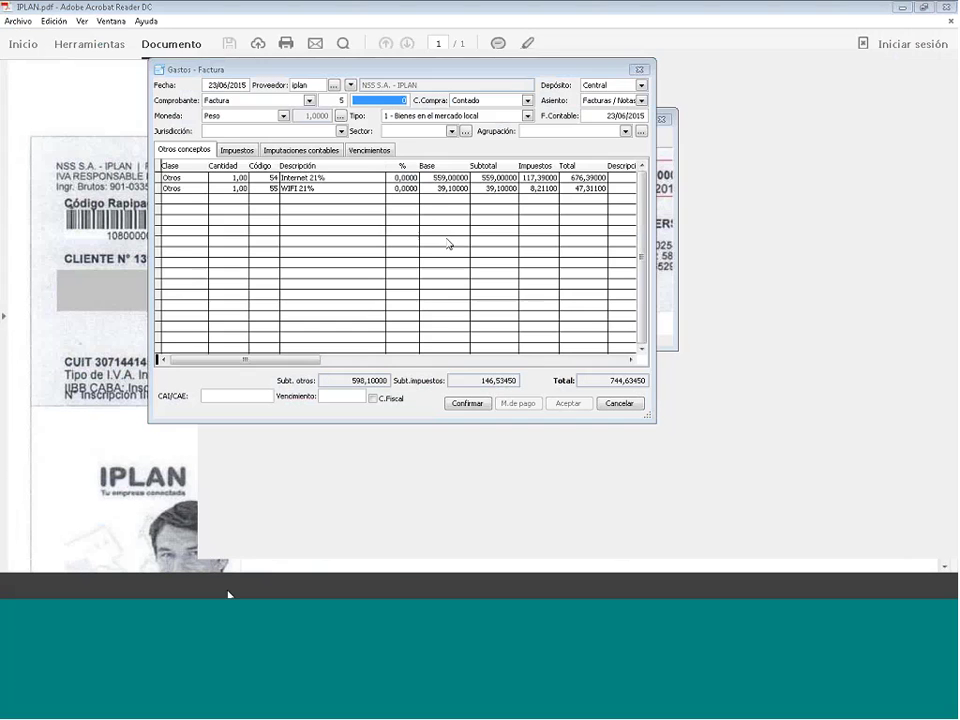
{"action": "left_click", "coordinate": [228, 594]}
{"action": "type", "text": "1025"}
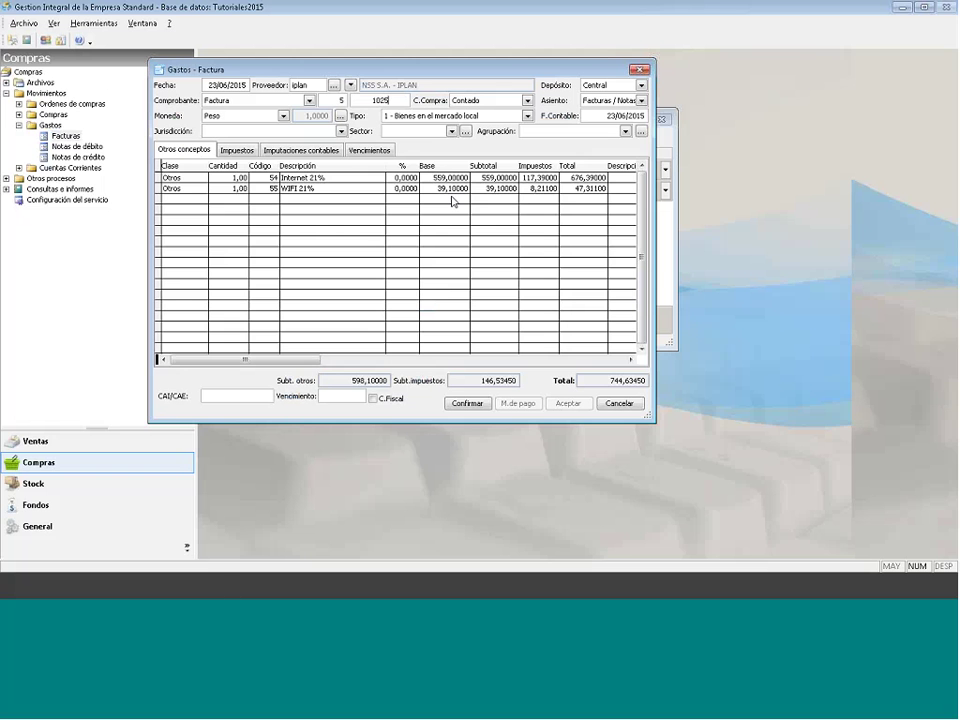
{"action": "type", "text": "533"}
{"action": "key", "text": "Tab"}
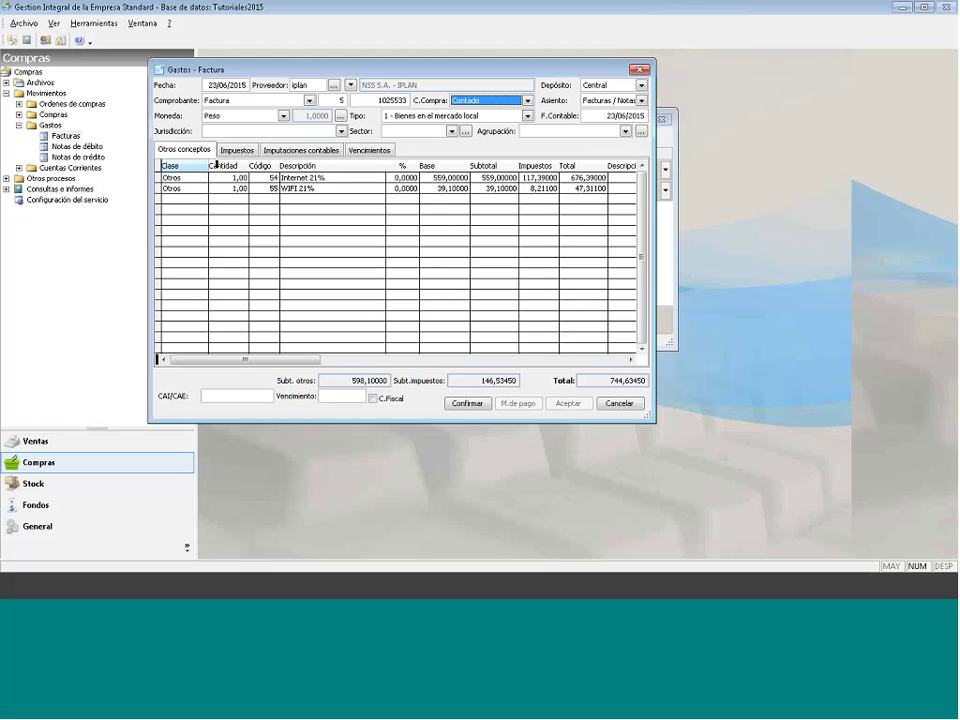
Step: Review the Internet 21% and WIFI 21% concept lines of the expense invoice, including their base amounts and taxes
{"action": "left_click", "coordinate": [300, 188]}
{"action": "left_click", "coordinate": [278, 180]}
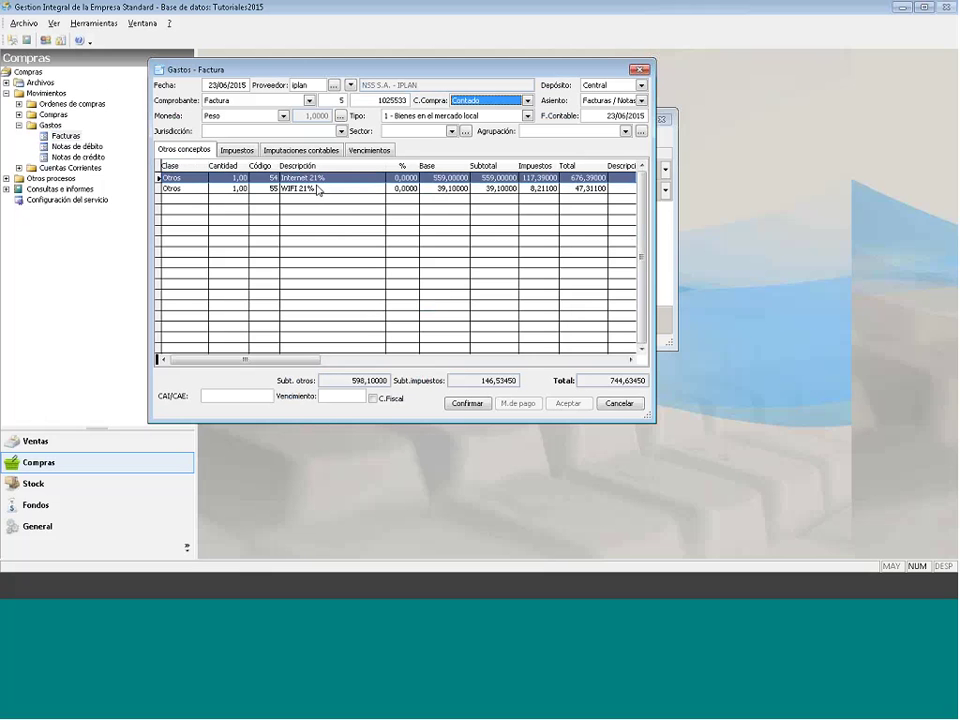
{"action": "left_click", "coordinate": [318, 190]}
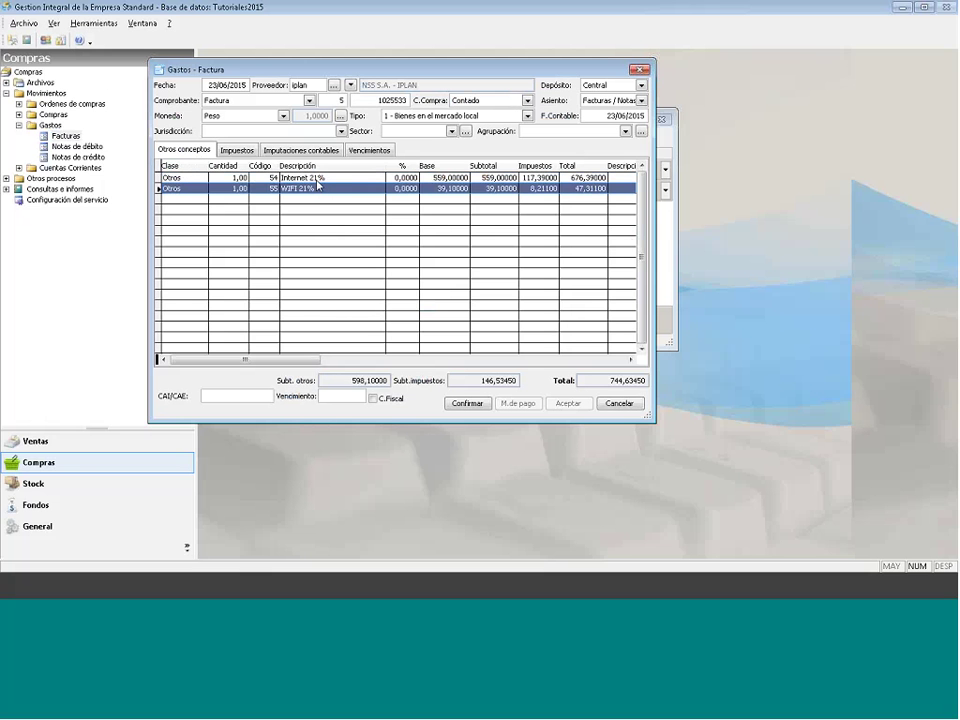
{"action": "key", "text": "Up"}
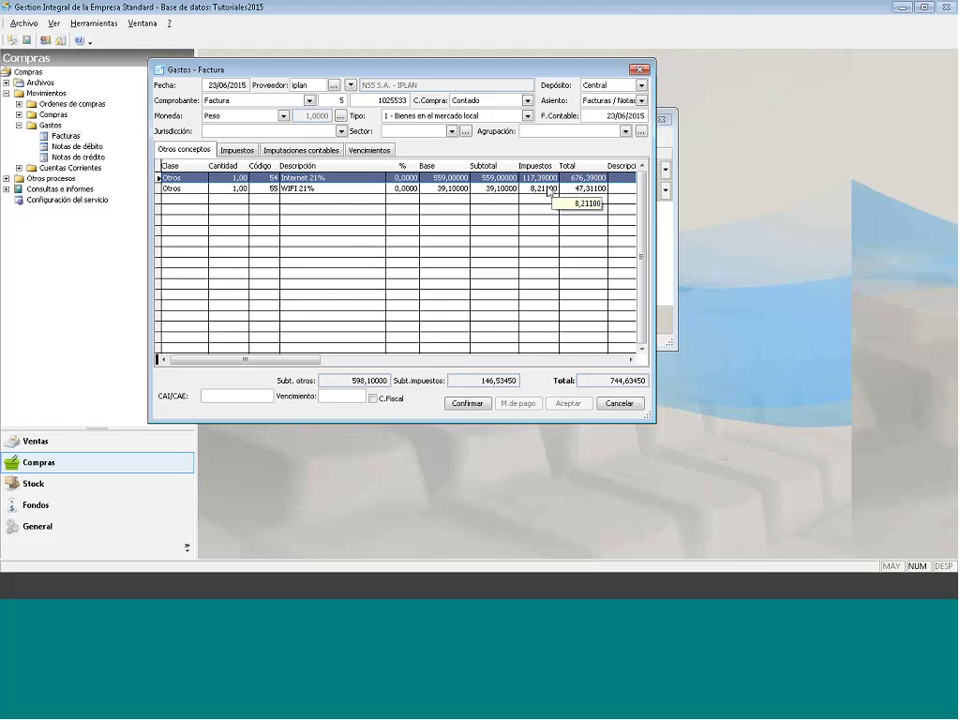
Step: Check the General IVA line in the expense invoice's taxes against the IVA amount on the IPLAN PDF invoice
{"action": "left_click", "coordinate": [238, 153]}
{"action": "left_click", "coordinate": [567, 189]}
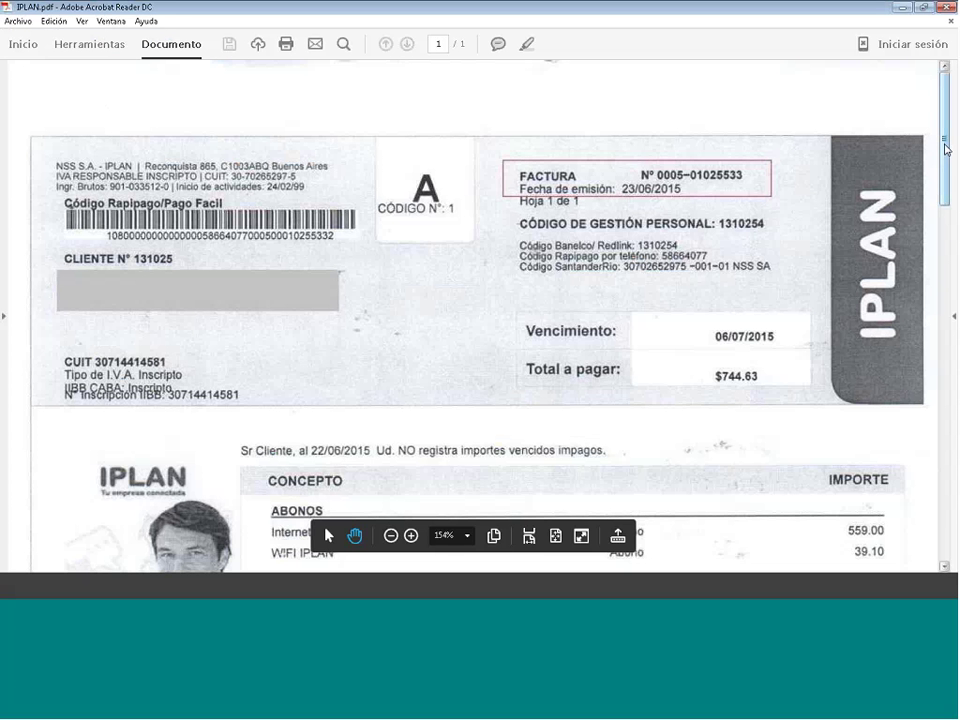
{"action": "scroll", "coordinate": [921, 338], "scroll_direction": "down", "scroll_amount": 1}
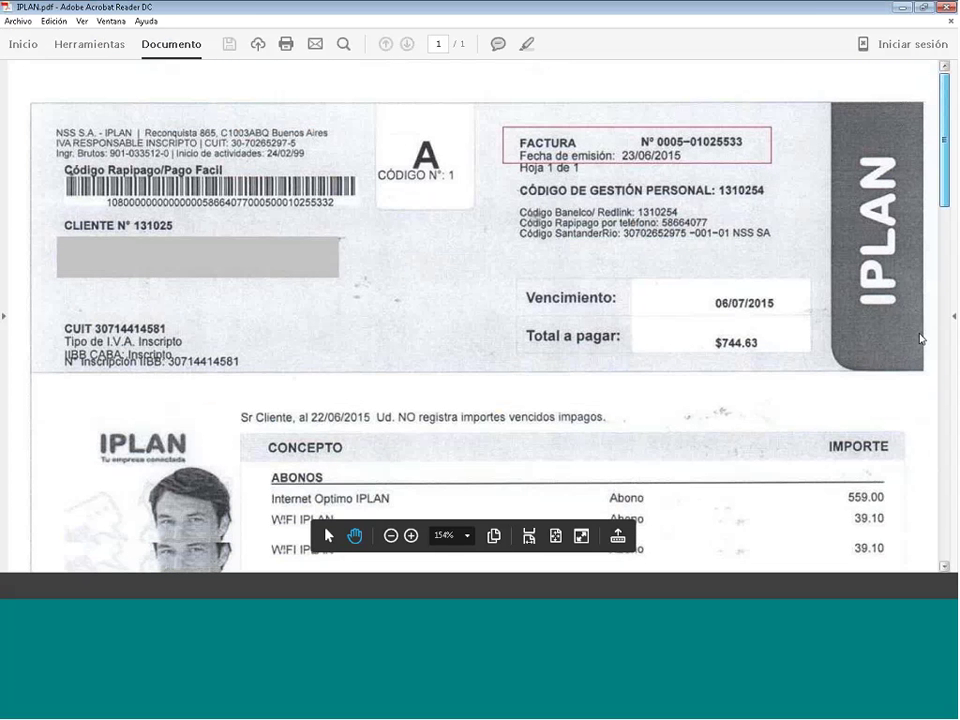
{"action": "scroll", "coordinate": [847, 240], "scroll_direction": "down", "scroll_amount": 10}
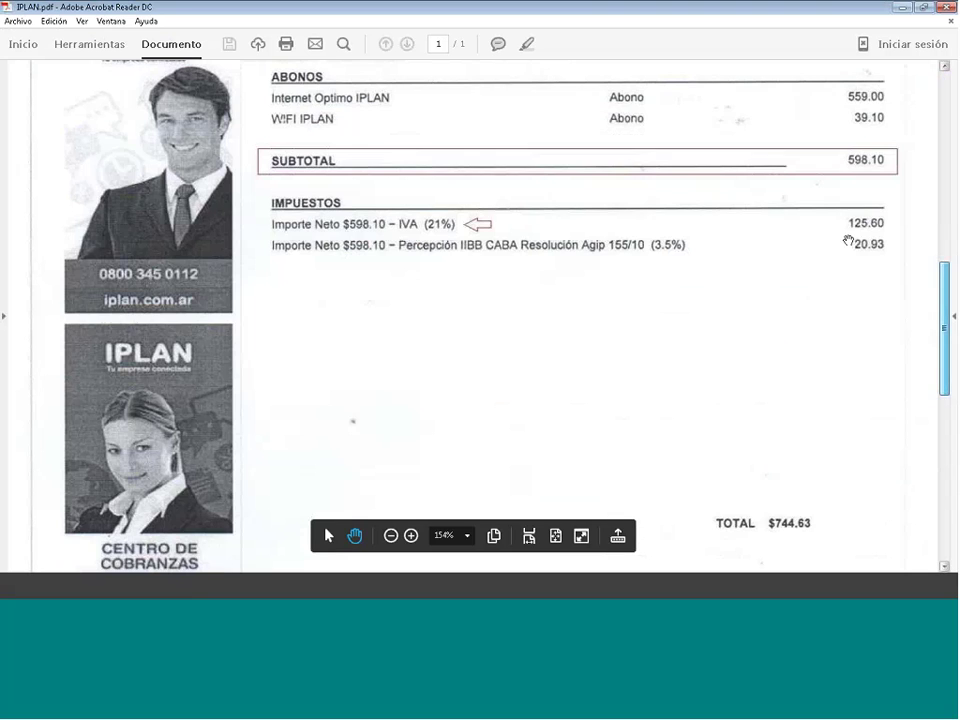
{"action": "scroll", "coordinate": [847, 240], "scroll_direction": "up", "scroll_amount": 1}
{"action": "left_click", "coordinate": [187, 597]}
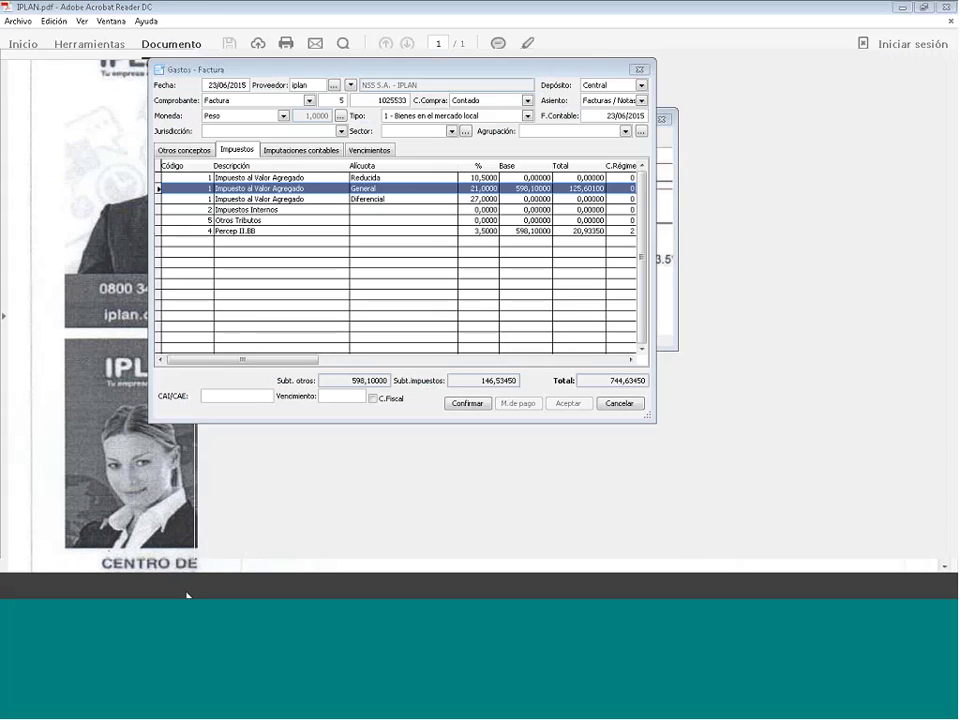
Step: Compare the Percep II.BB tax line and the expense invoice's total with the amounts on the IPLAN PDF invoice
{"action": "left_click", "coordinate": [261, 233]}
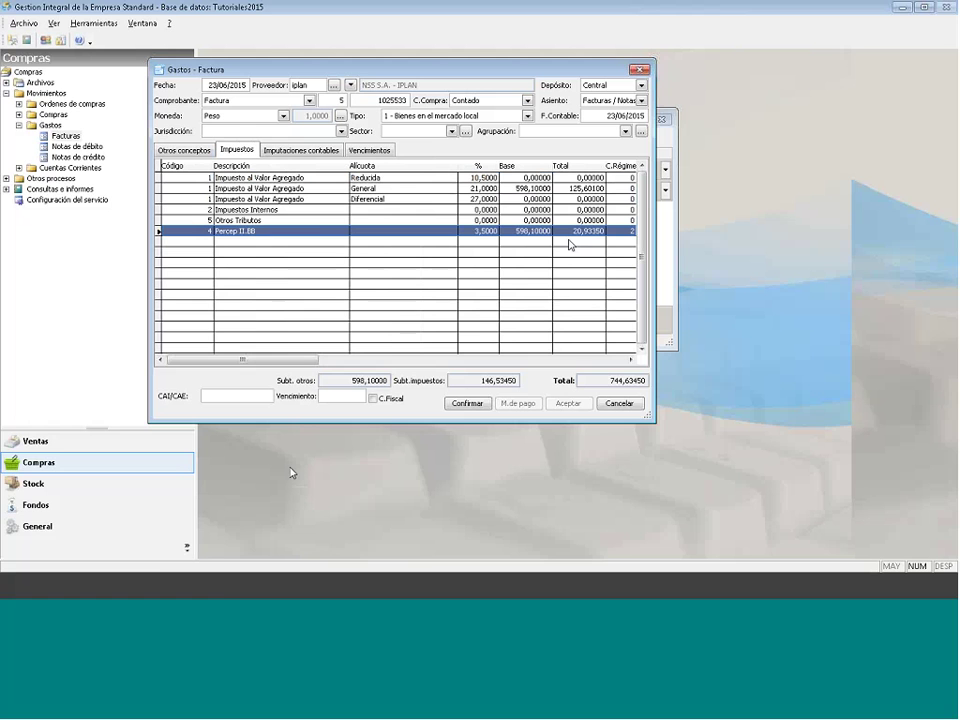
{"action": "left_click", "coordinate": [216, 585]}
{"action": "left_click", "coordinate": [221, 591]}
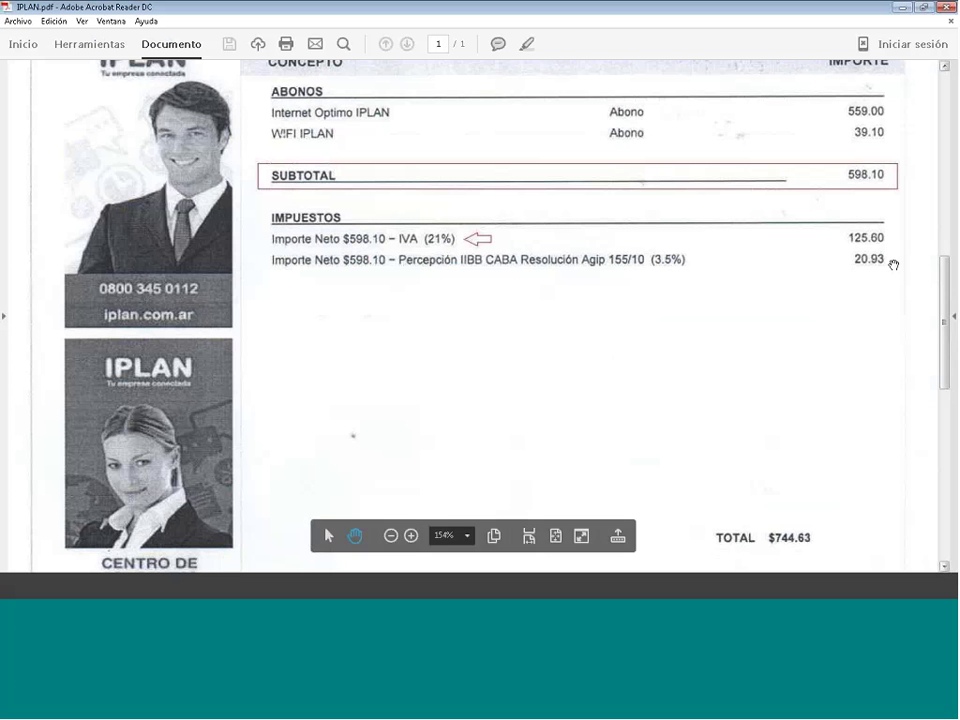
{"action": "scroll", "coordinate": [865, 342], "scroll_direction": "down", "scroll_amount": 1}
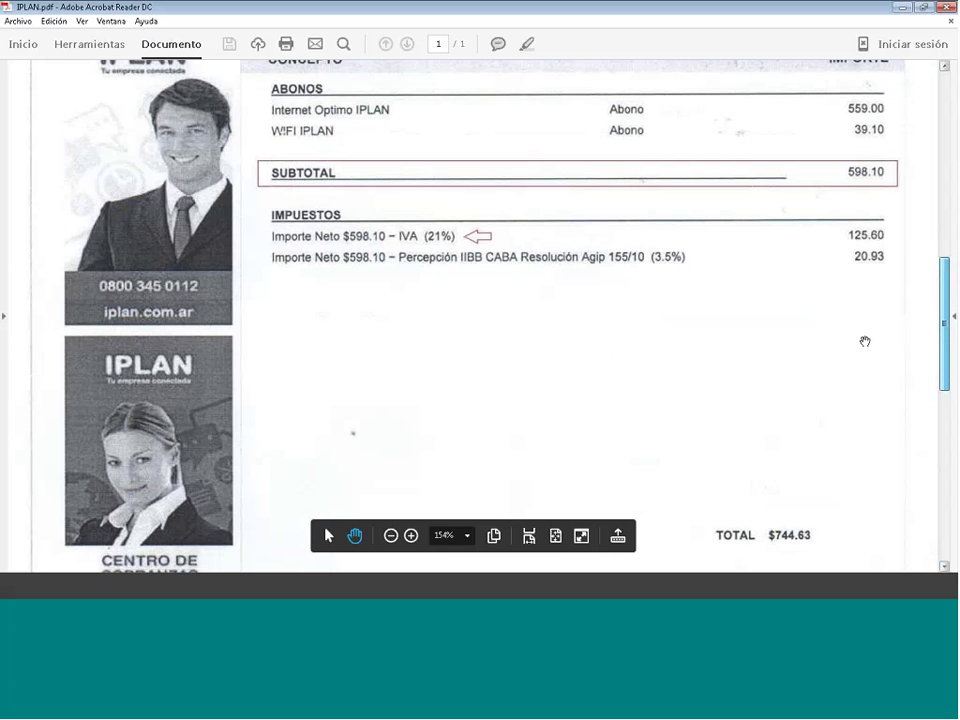
{"action": "scroll", "coordinate": [865, 342], "scroll_direction": "down", "scroll_amount": 5}
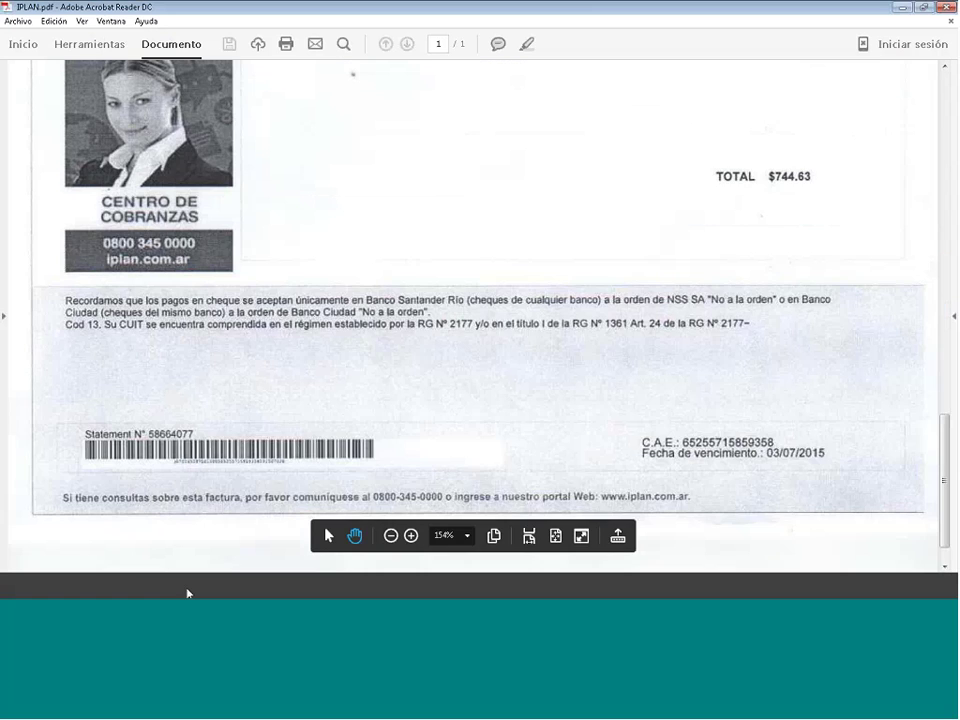
{"action": "left_click", "coordinate": [186, 591]}
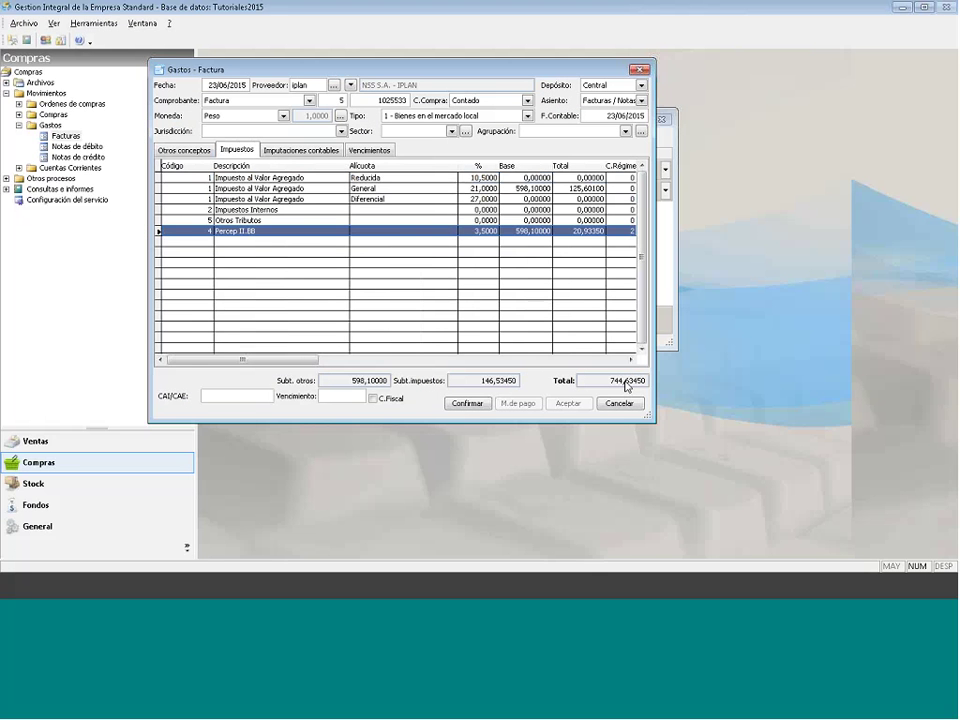